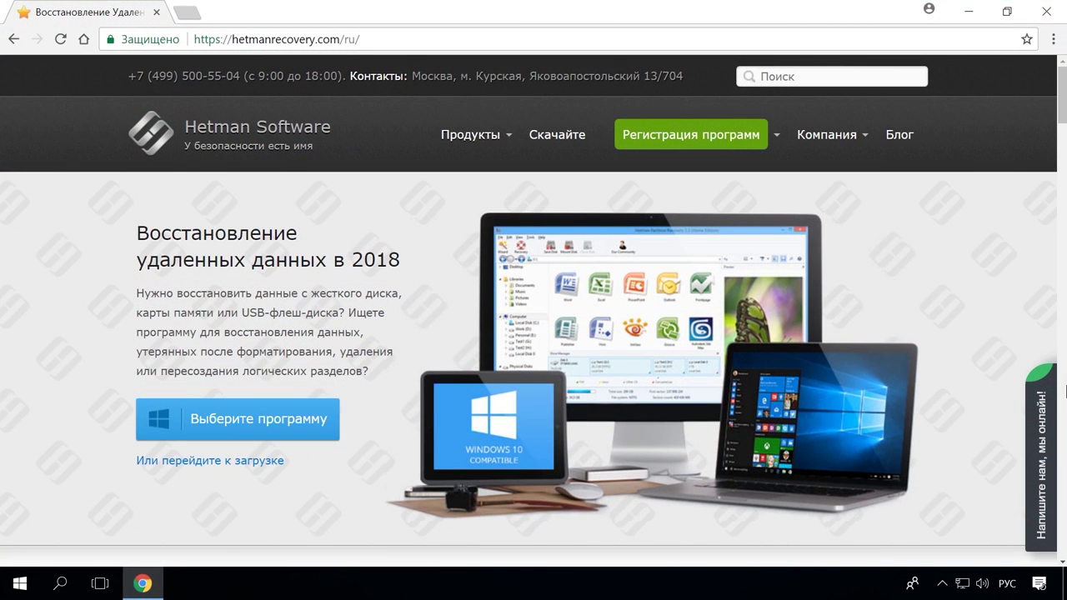
# Open the Internet Spy 1.0 product page from the Hetman Software program list and download the program.
pyautogui.scroll(-8, 974, 378)
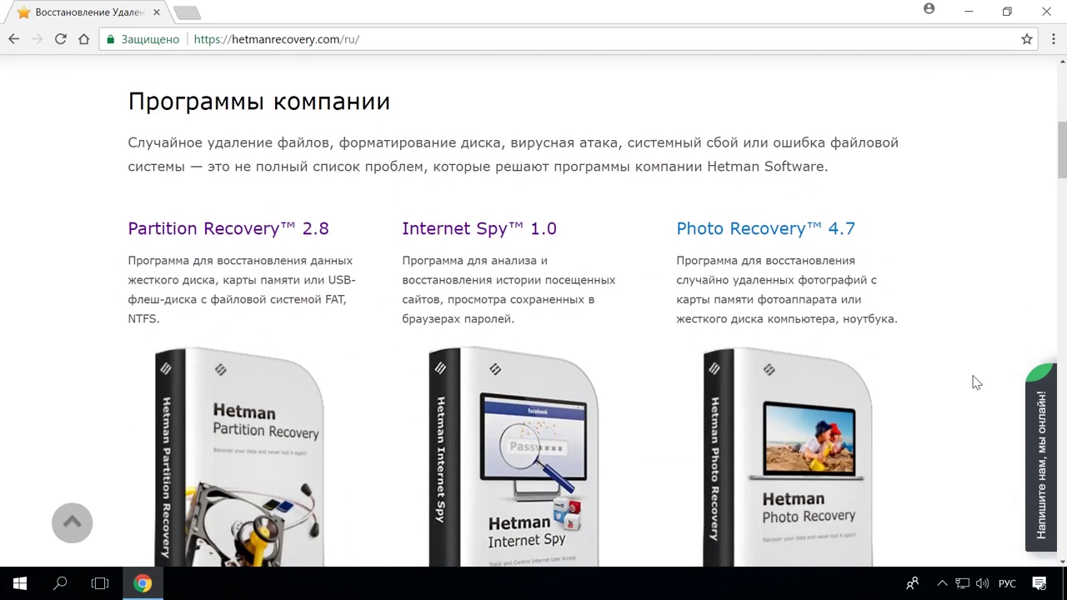
pyautogui.scroll(-4, 977, 382)
pyautogui.scroll(-3, 976, 381)
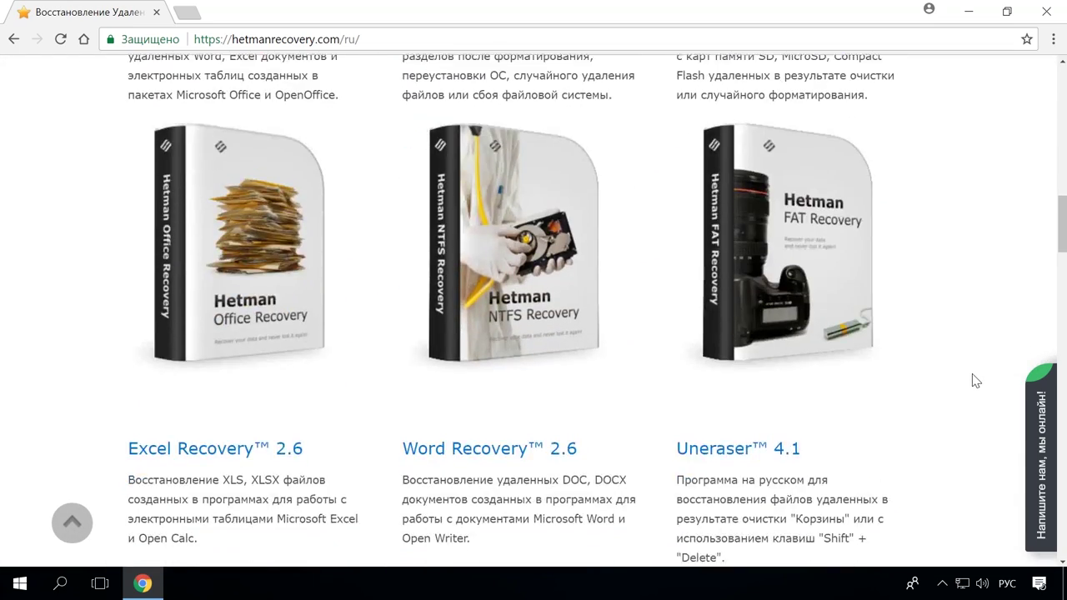
pyautogui.scroll(7, 974, 376)
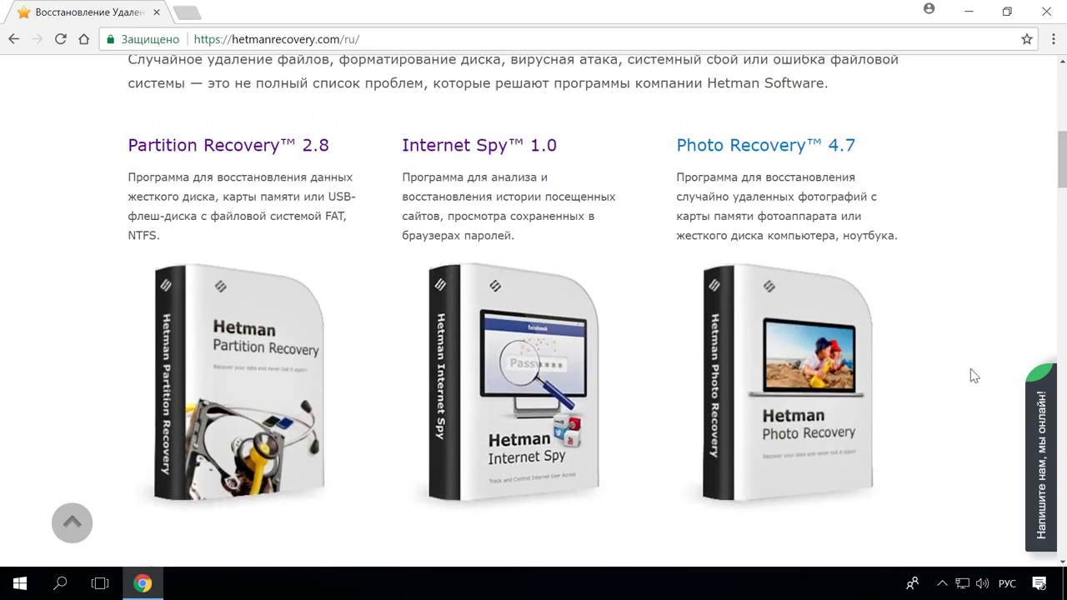
pyautogui.click(543, 148)
pyautogui.scroll(-2, 942, 263)
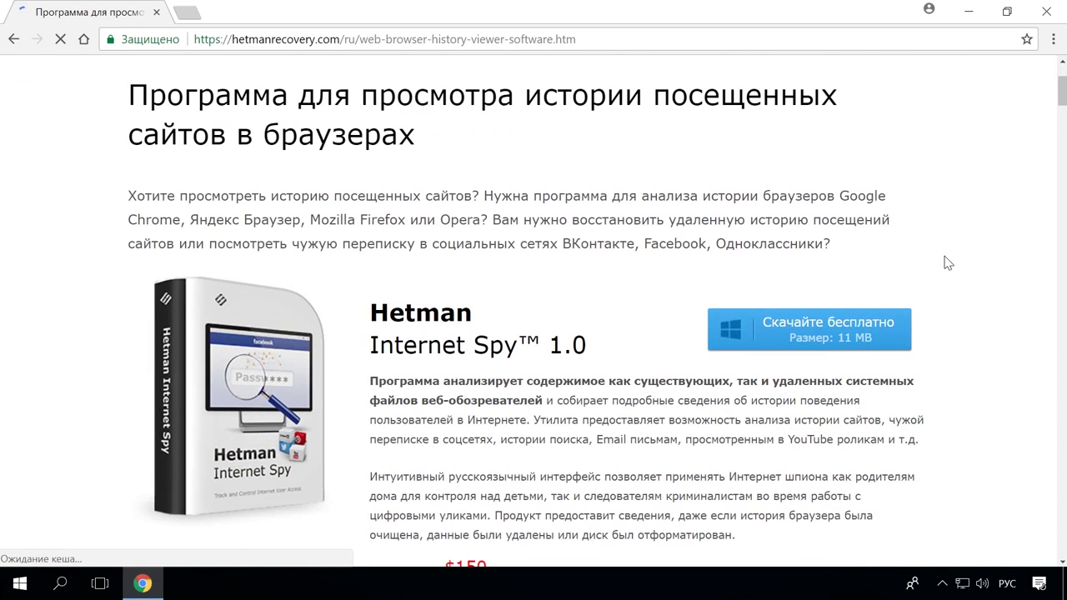
pyautogui.click(813, 331)
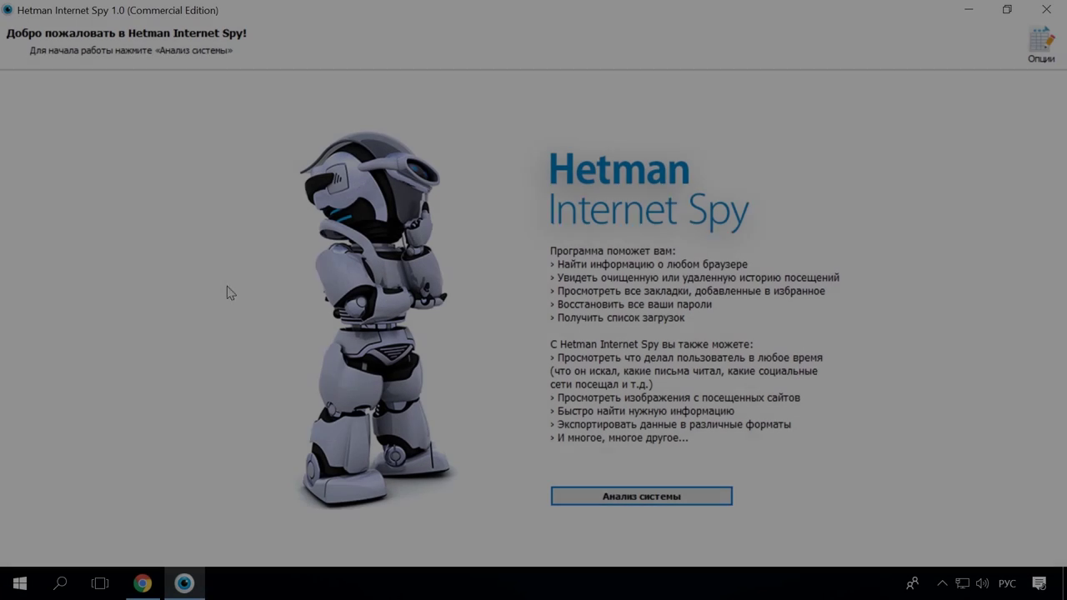
# Run the system analysis in Hetman Internet Spy and examine the visit history of Google Chrome.
pyautogui.click(617, 497)
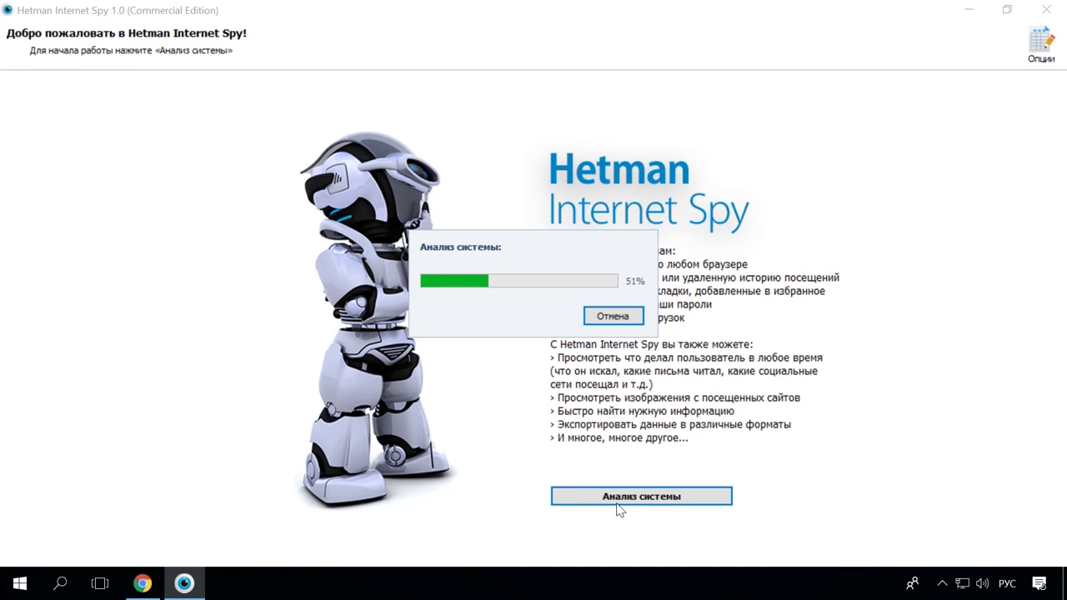
pyautogui.click(427, 167)
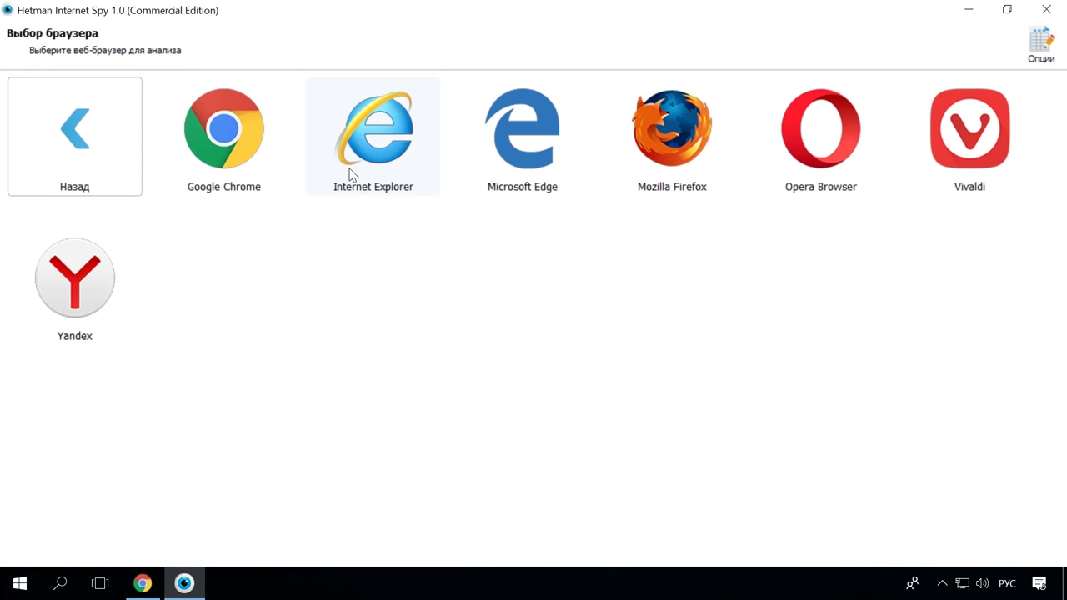
pyautogui.click(257, 147)
pyautogui.scroll(-15, 279, 210)
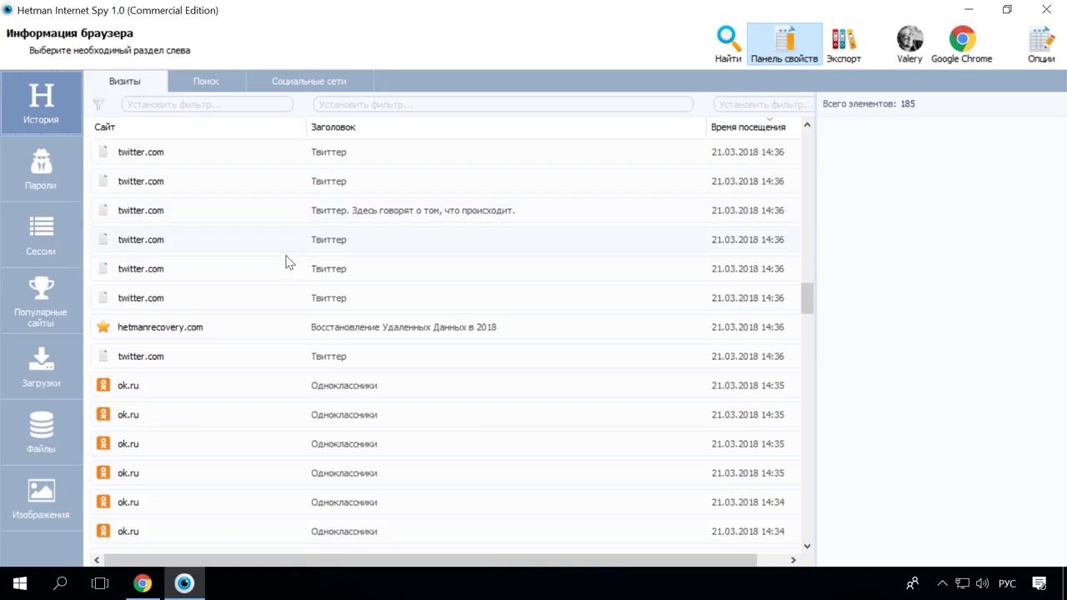
# View the passwords saved in Google Chrome.
pyautogui.click(305, 327)
pyautogui.click(58, 185)
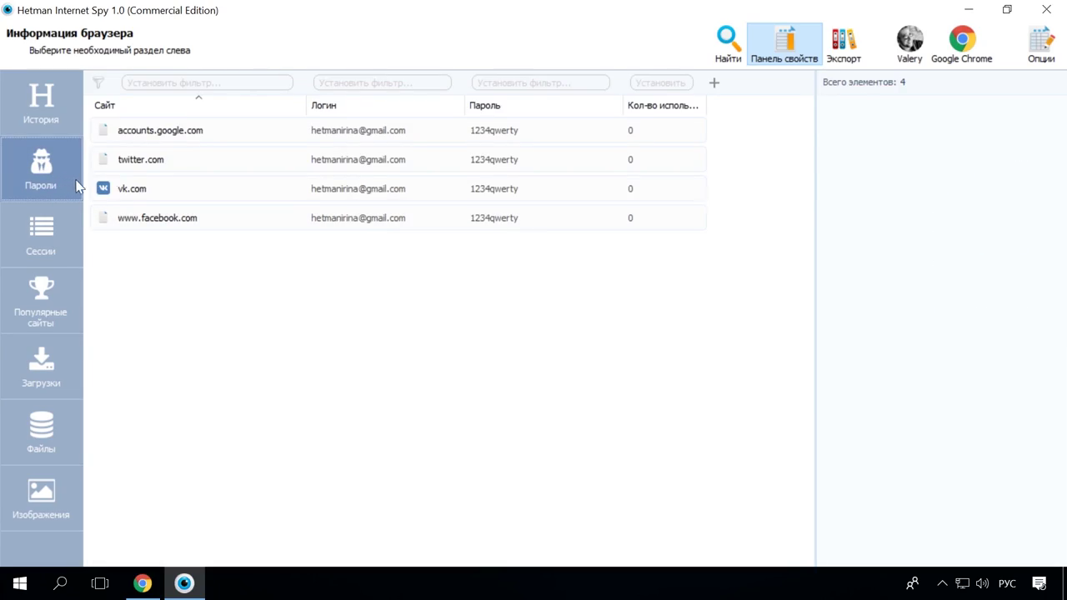
pyautogui.click(188, 195)
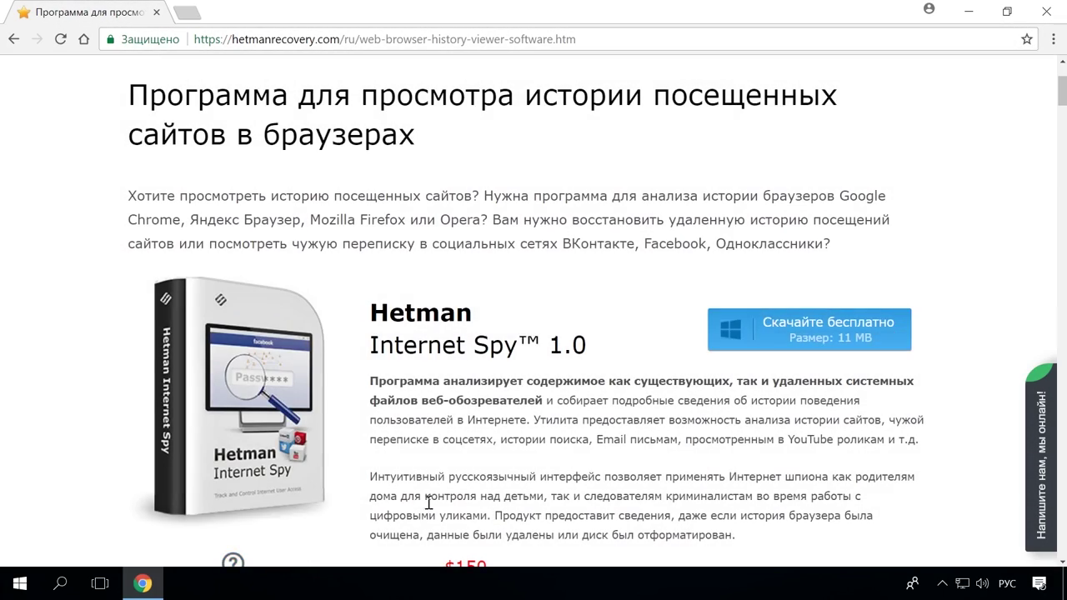
# Switch to the Hetman Software site, browse its blog and open the article on converting a Mac-formatted disk to a Windows disk.
pyautogui.scroll(2, 427, 503)
pyautogui.click(898, 135)
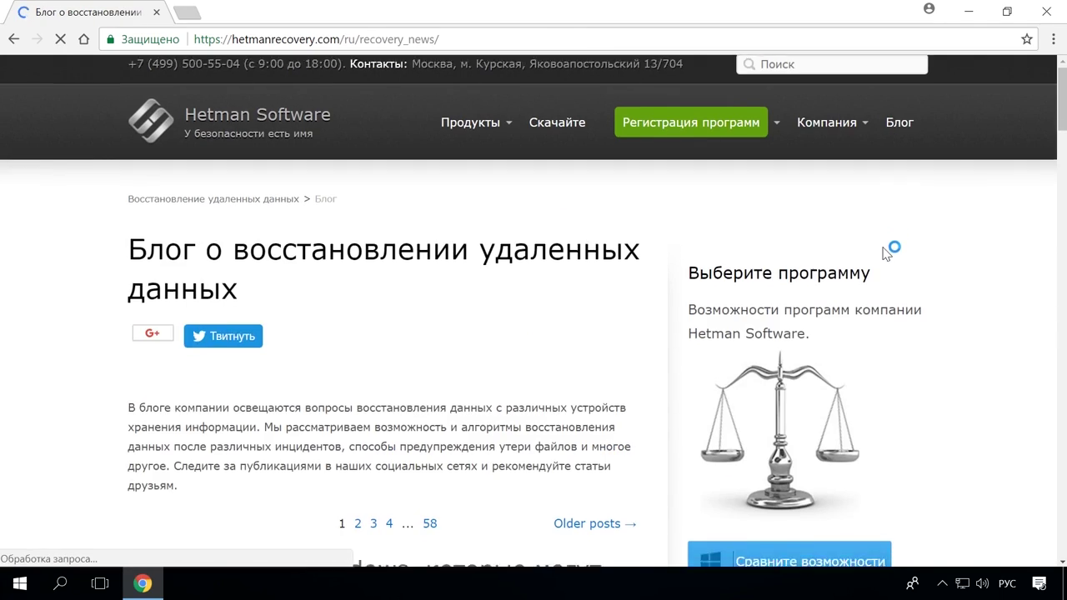
pyautogui.scroll(-5, 886, 254)
pyautogui.scroll(-9, 885, 259)
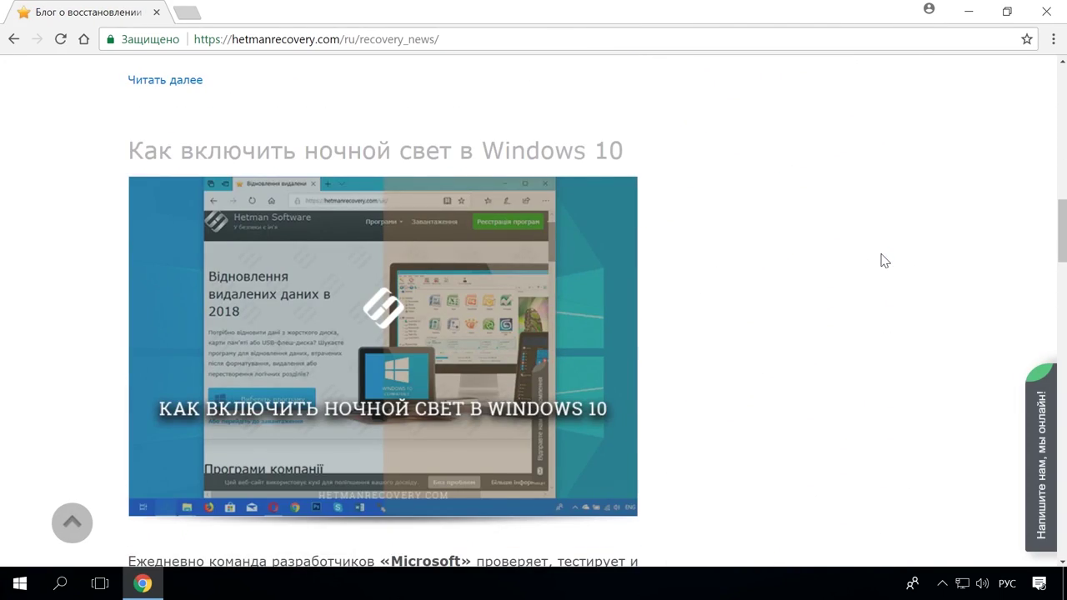
pyautogui.scroll(-15, 885, 260)
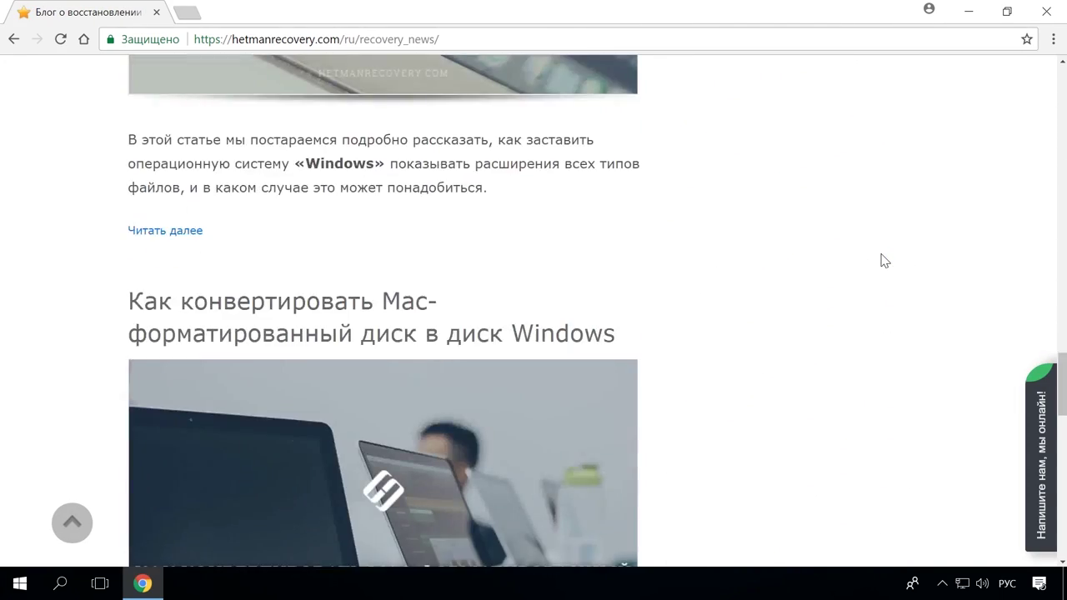
pyautogui.scroll(-2, 883, 259)
pyautogui.click(572, 172)
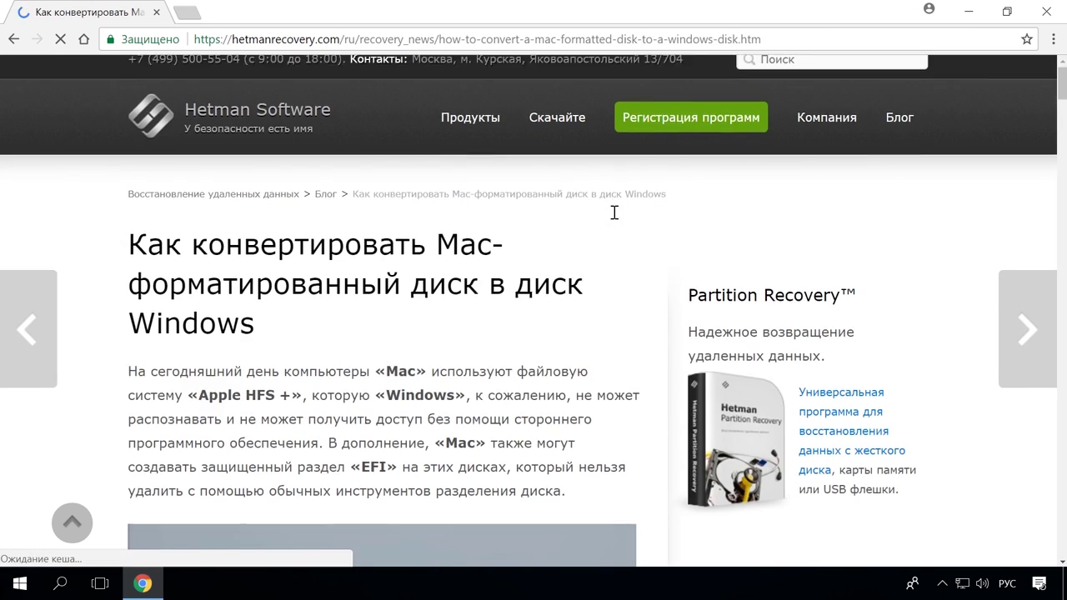
# Look through the Mac disk conversion article and open the site's online chat.
pyautogui.scroll(-20, 614, 221)
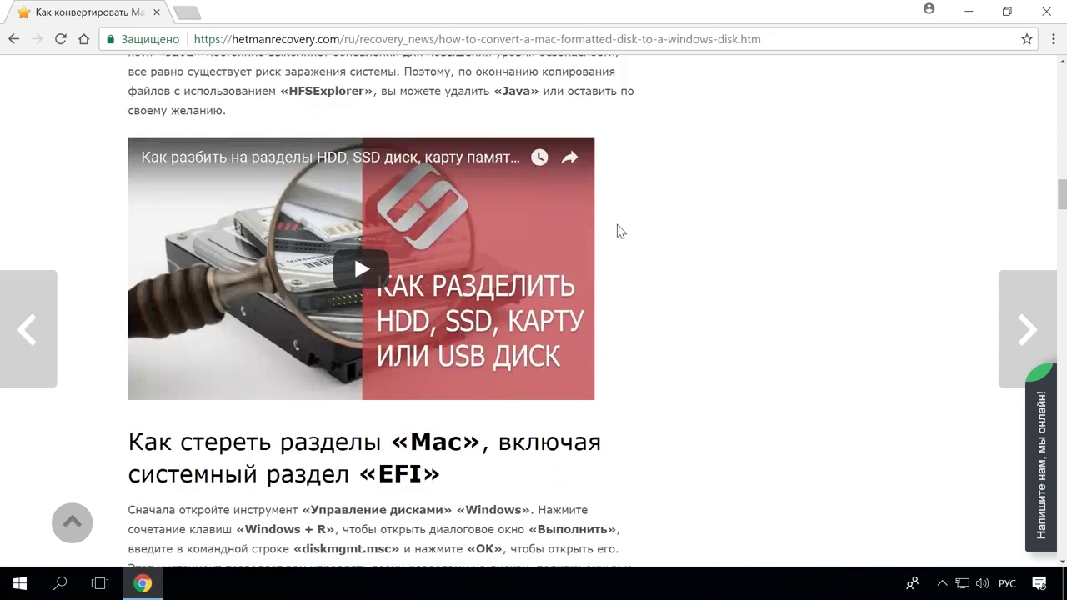
pyautogui.scroll(-4, 619, 231)
pyautogui.click(1039, 452)
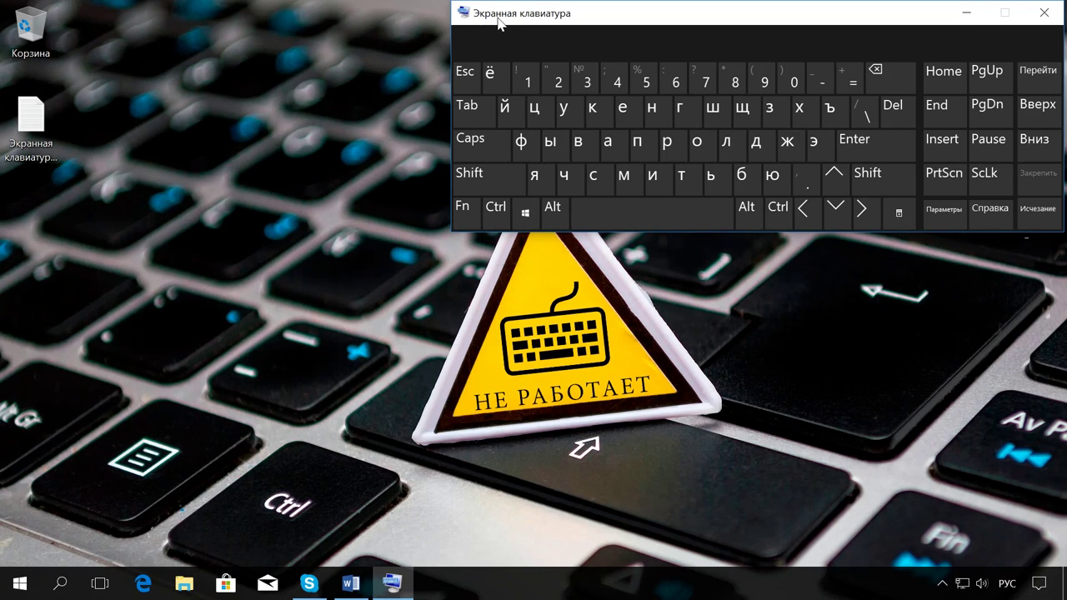
# Open the text file Экранная клавиатура.txt, enter the word "кентавр" with the on-screen keyboard's word suggestion, and minimize Notepad.
pyautogui.click(20, 127)
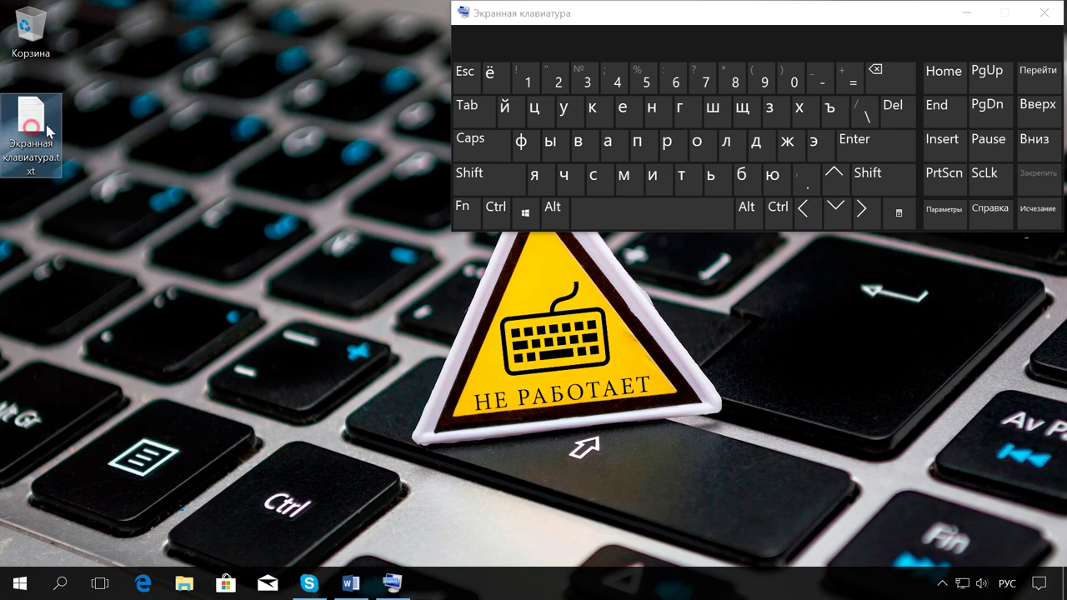
pyautogui.doubleClick(20, 126)
pyautogui.click(22, 62)
pyautogui.click(590, 106)
pyautogui.click(621, 107)
pyautogui.click(654, 109)
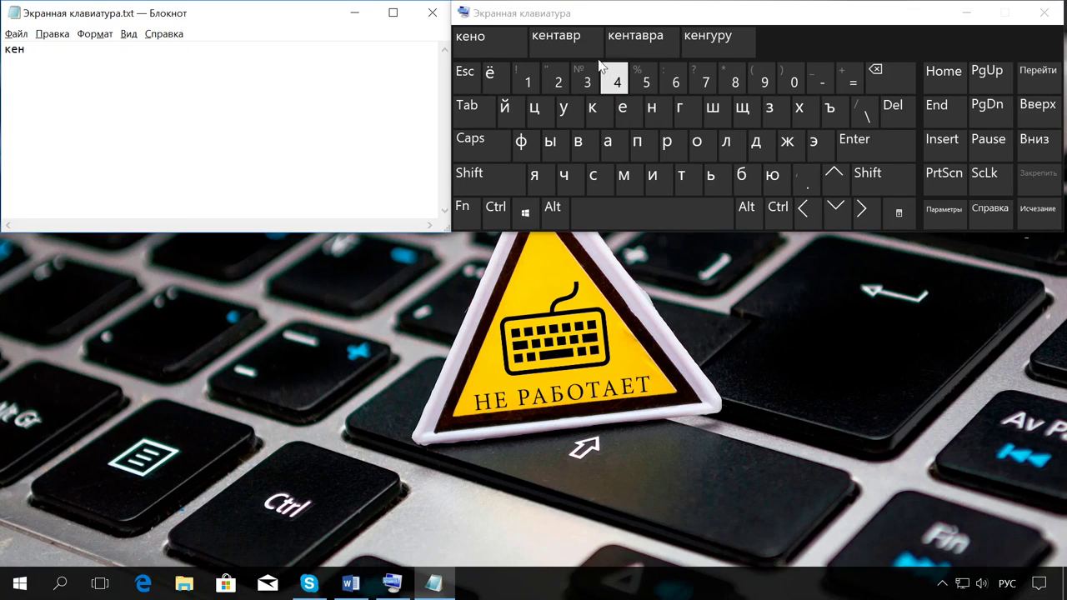
pyautogui.click(576, 41)
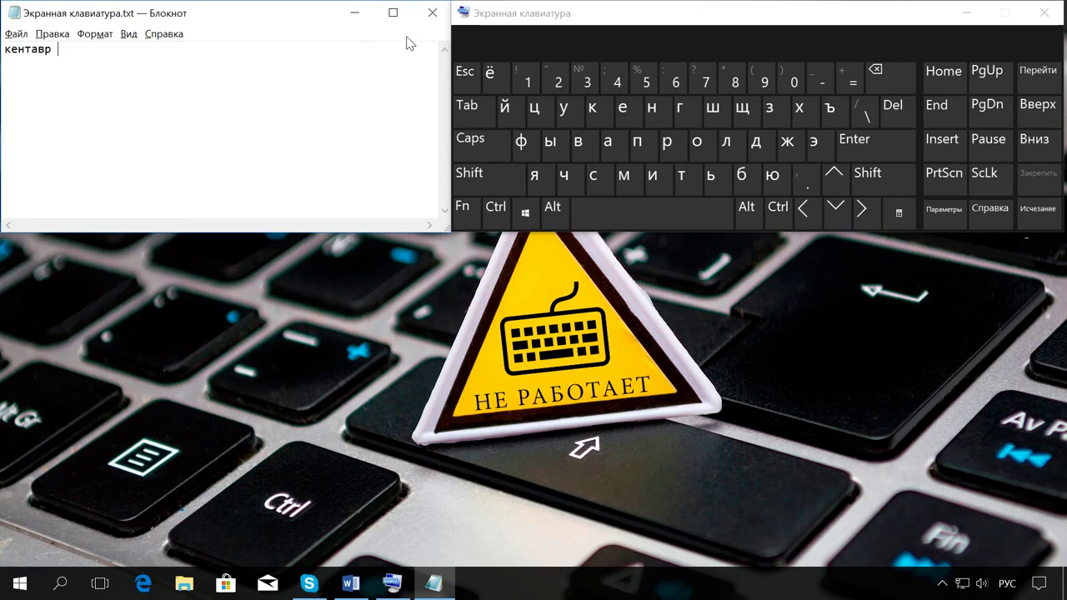
pyautogui.click(354, 13)
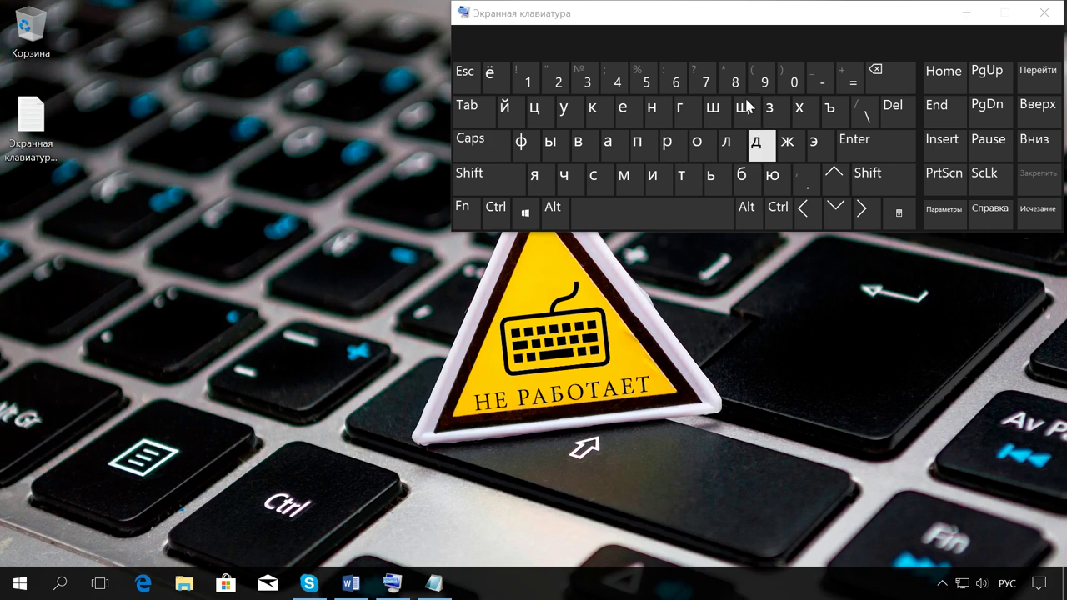
# Close the on-screen keyboard and launch it again through a Windows search for "эк".
pyautogui.click(538, 22)
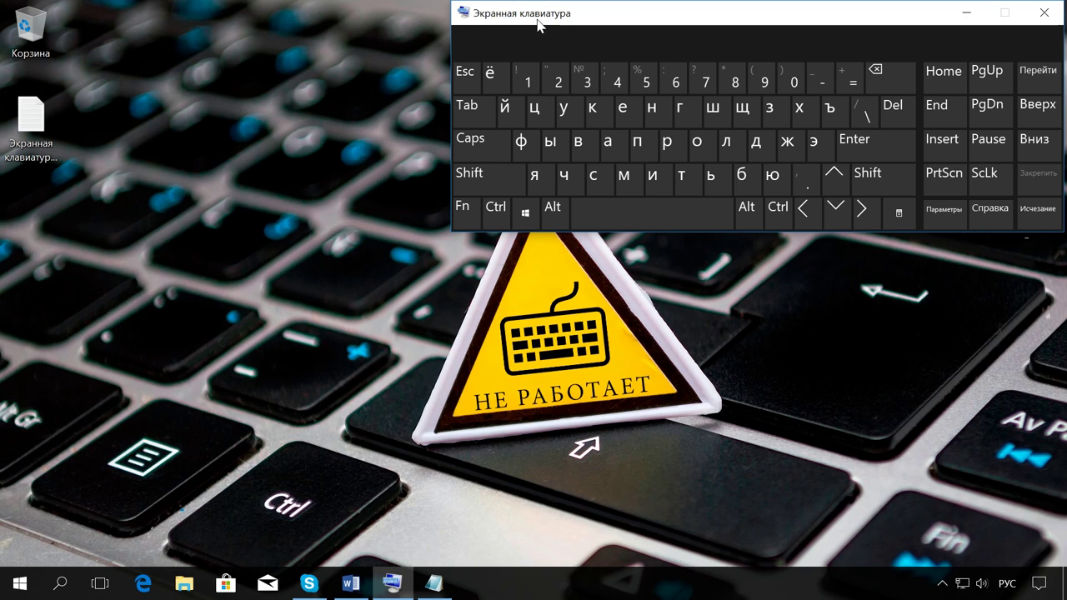
pyautogui.hotkey('alt', 'F4')
pyautogui.click(60, 583)
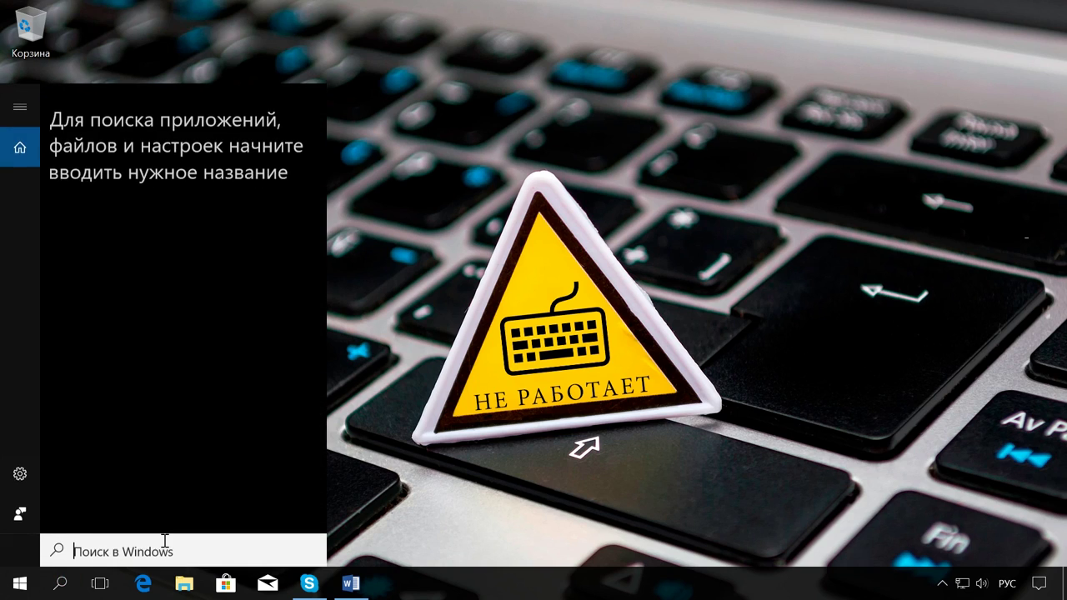
pyautogui.write('экр')
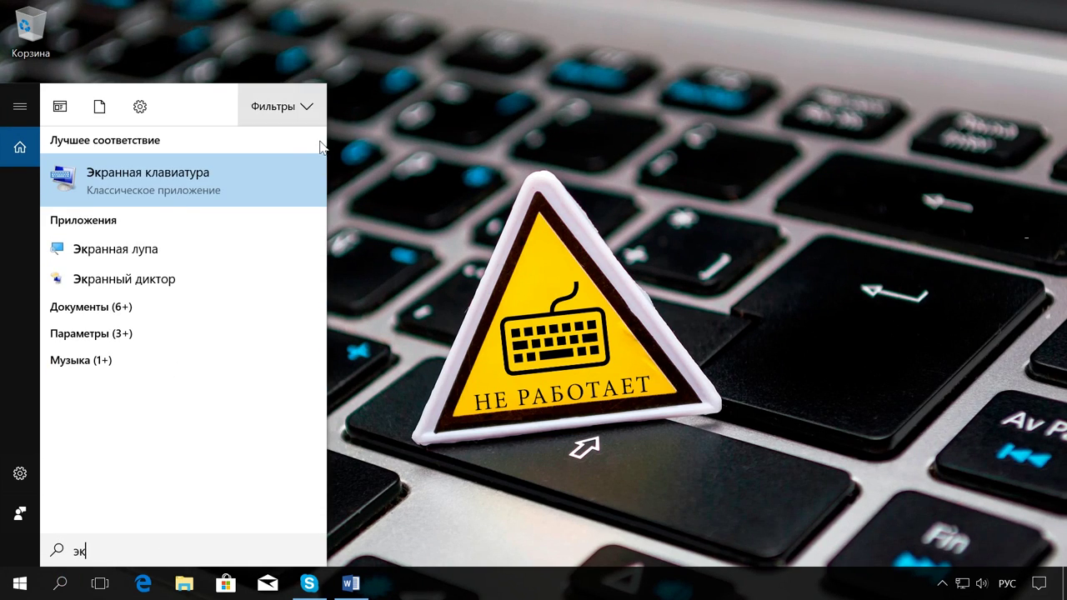
pyautogui.moveTo(209, 185); pyautogui.dragTo(206, 185)
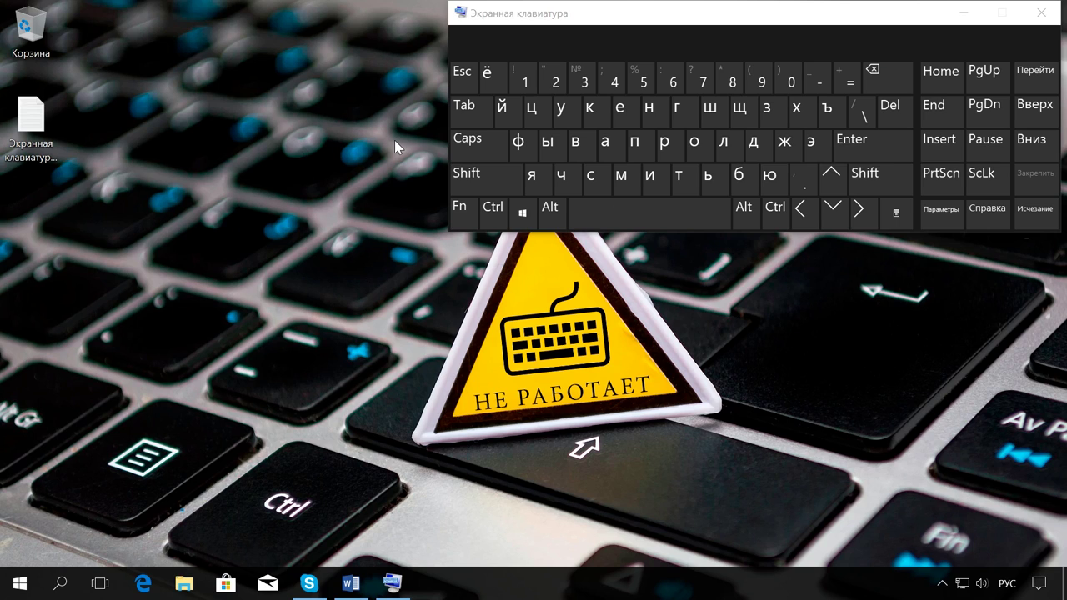
# Close the on-screen keyboard and relaunch it from the Спец. возможности group of installed Windows 10 apps.
pyautogui.click(1042, 13)
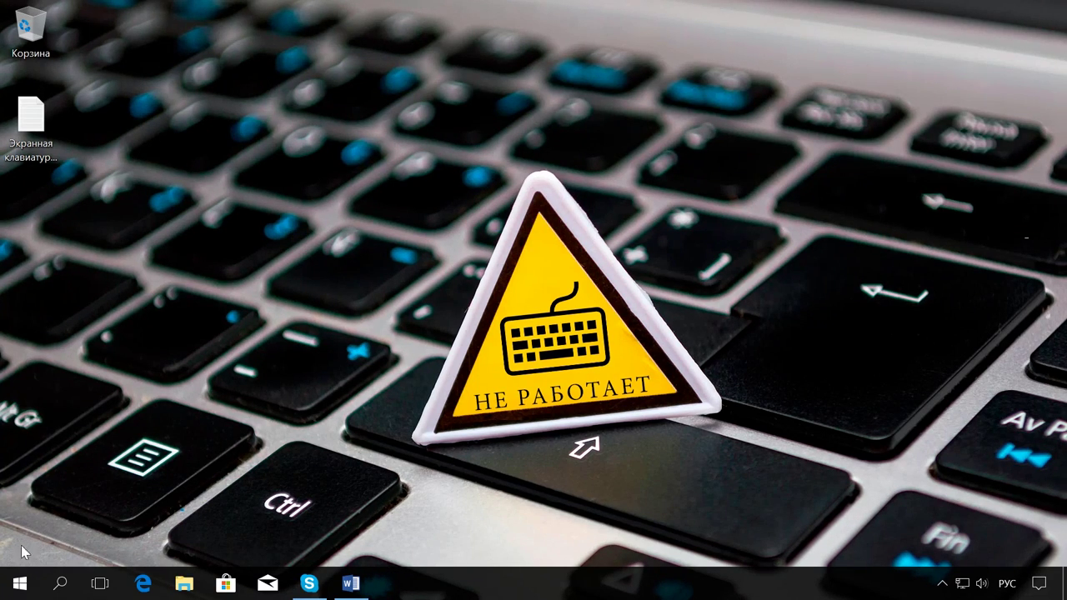
pyautogui.click(20, 584)
pyautogui.scroll(-15, 155, 500)
pyautogui.scroll(-5, 158, 500)
pyautogui.click(148, 406)
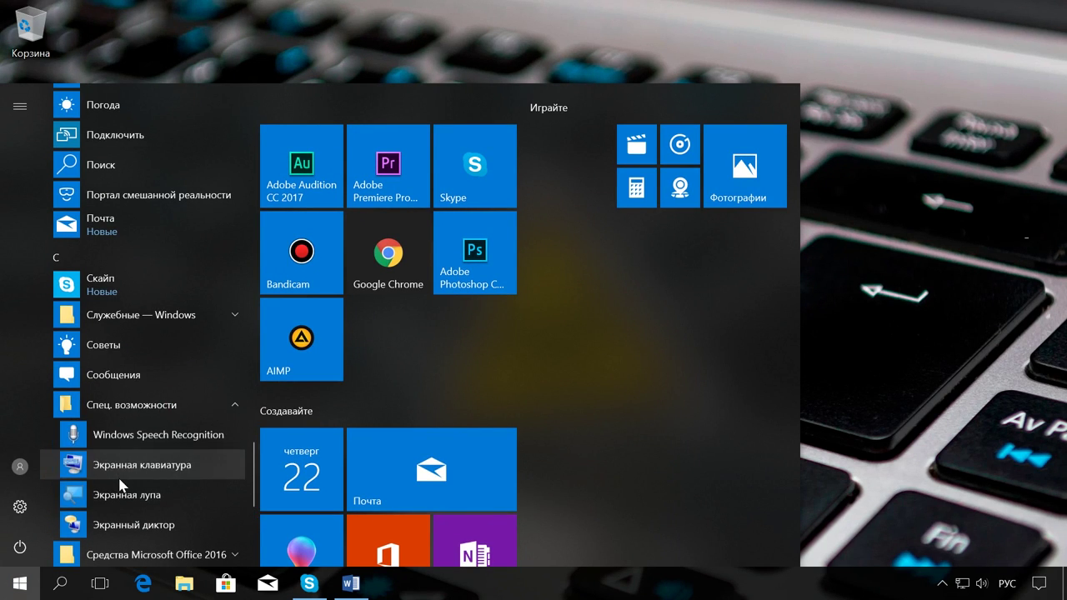
pyautogui.click(134, 469)
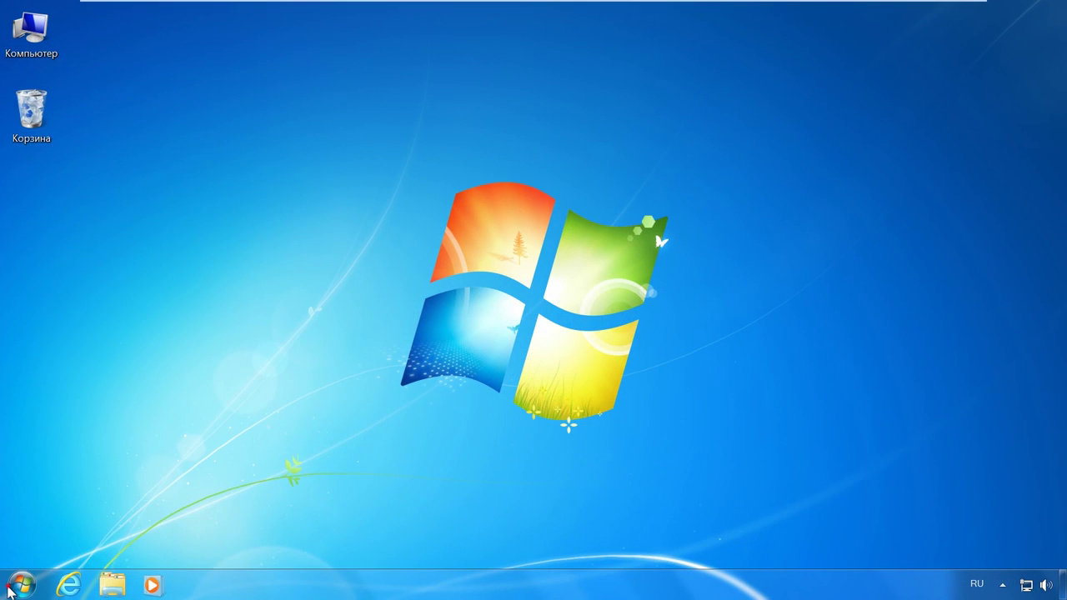
# On Windows 7, launch Экранная клавиатура from Специальные возможности within the Стандартные programs, and close its window.
pyautogui.press('super')
pyautogui.click(142, 516)
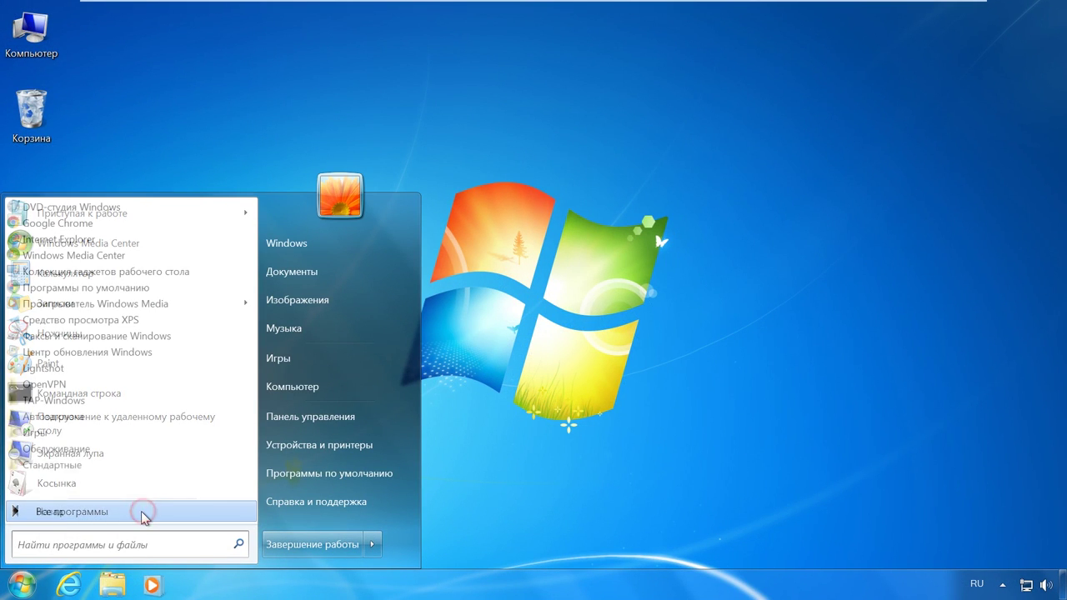
pyautogui.click(152, 467)
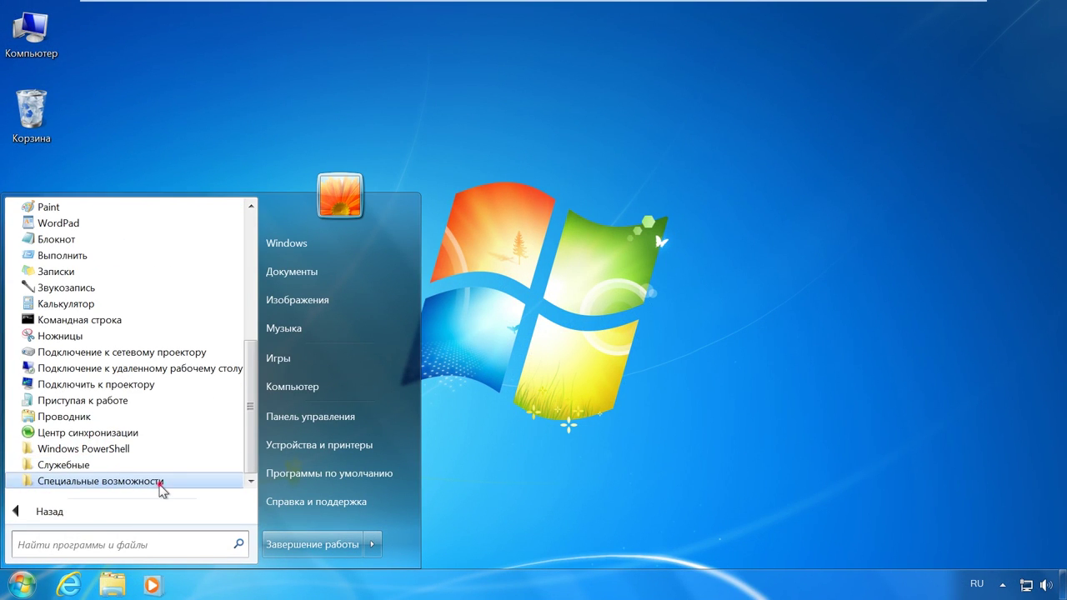
pyautogui.click(159, 482)
pyautogui.click(165, 455)
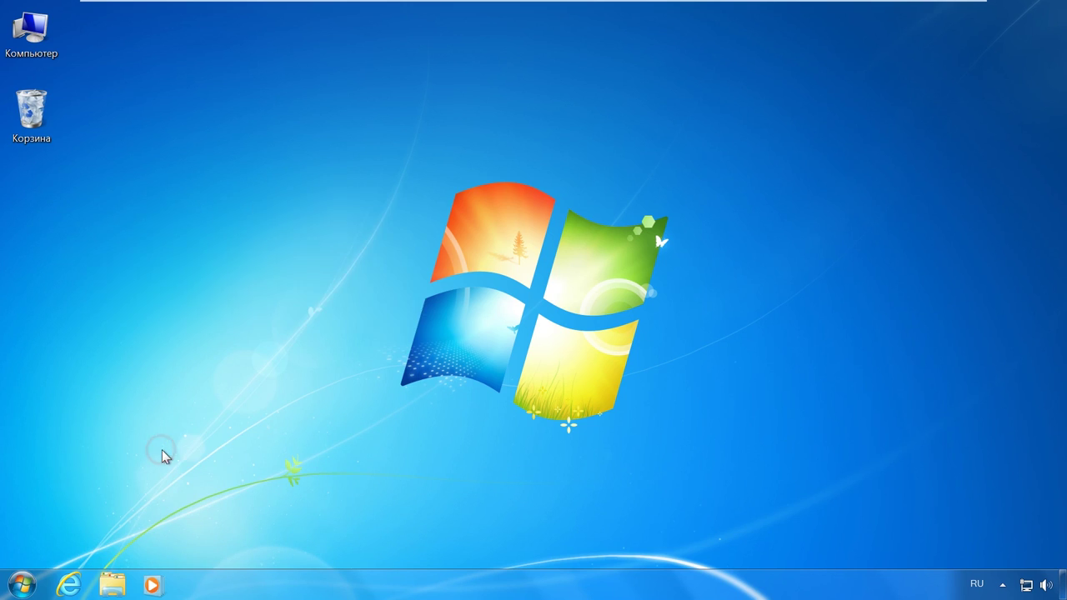
pyautogui.click(743, 180)
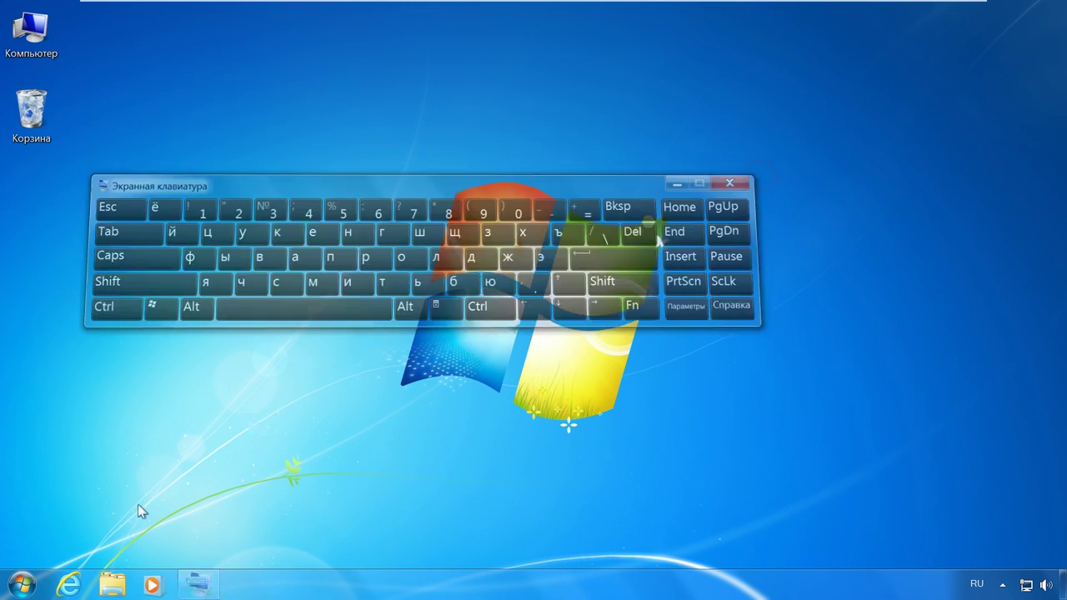
# Open the list of installed programs in the Windows 7 Control Panel and maximize its window.
pyautogui.click(22, 584)
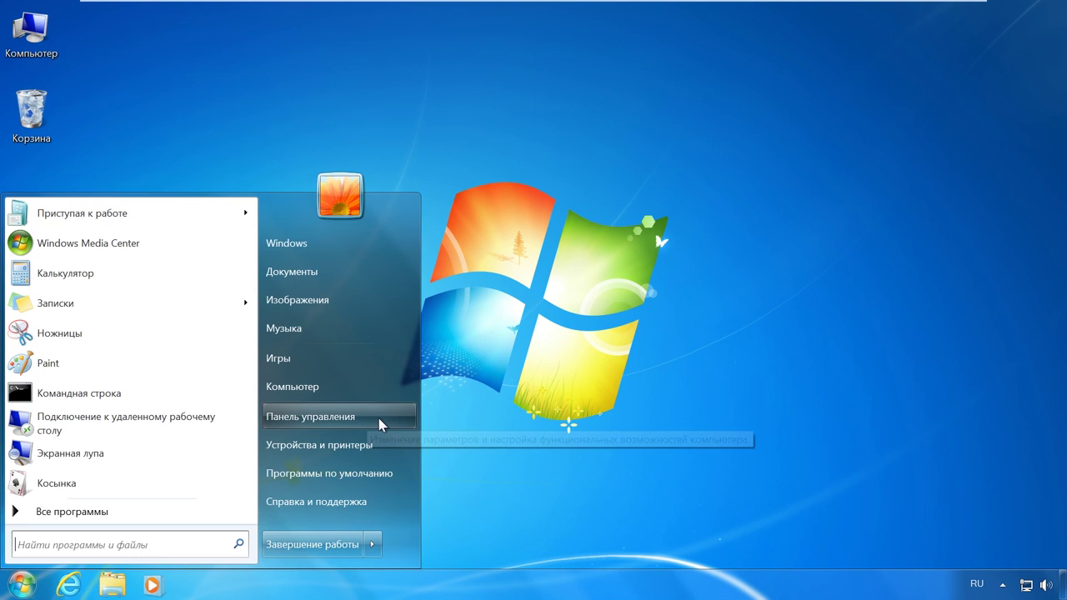
pyautogui.click(376, 421)
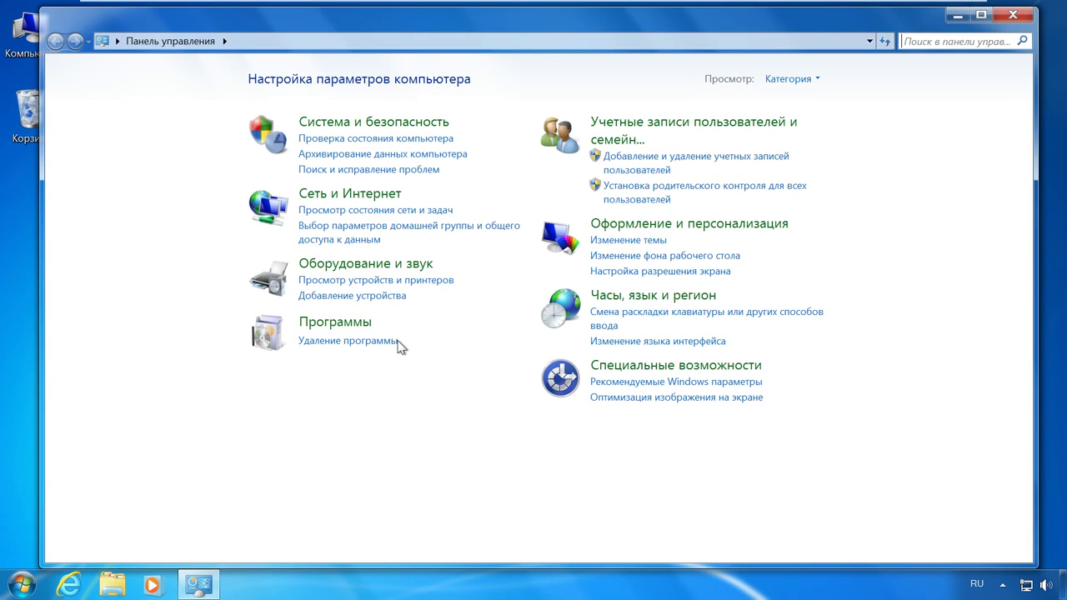
pyautogui.click(337, 326)
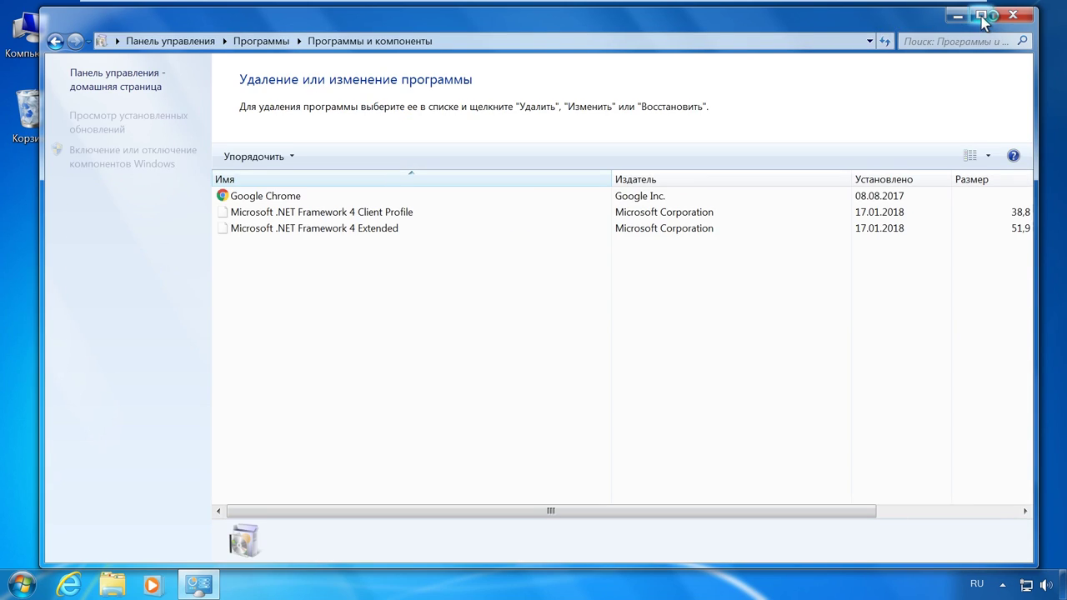
pyautogui.click(982, 15)
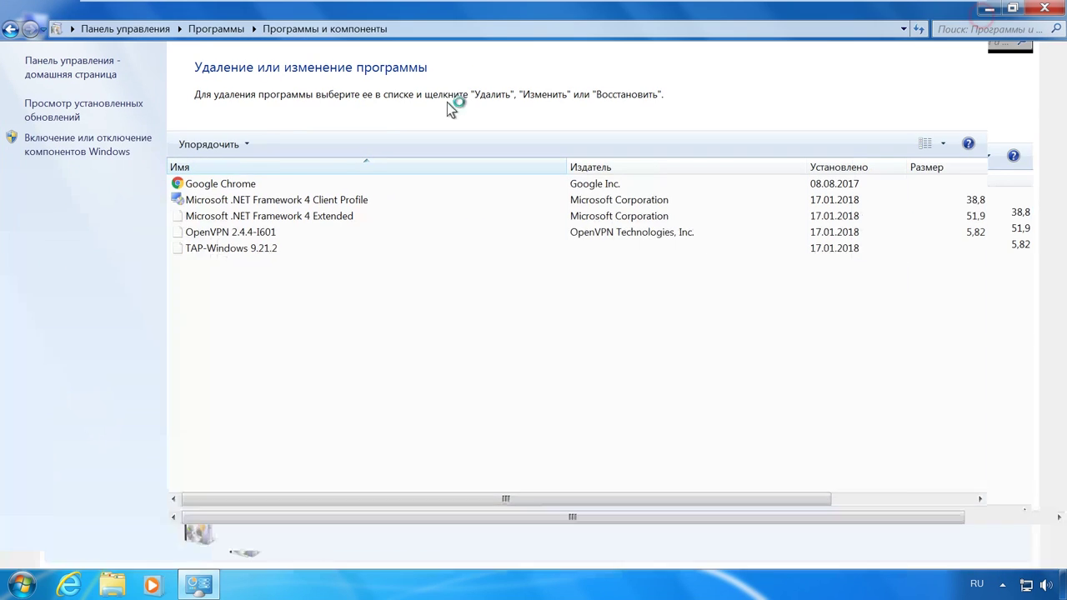
# Turn on the Windows component Компоненты планшетного ПК in Windows 7 and apply the change.
pyautogui.click(92, 151)
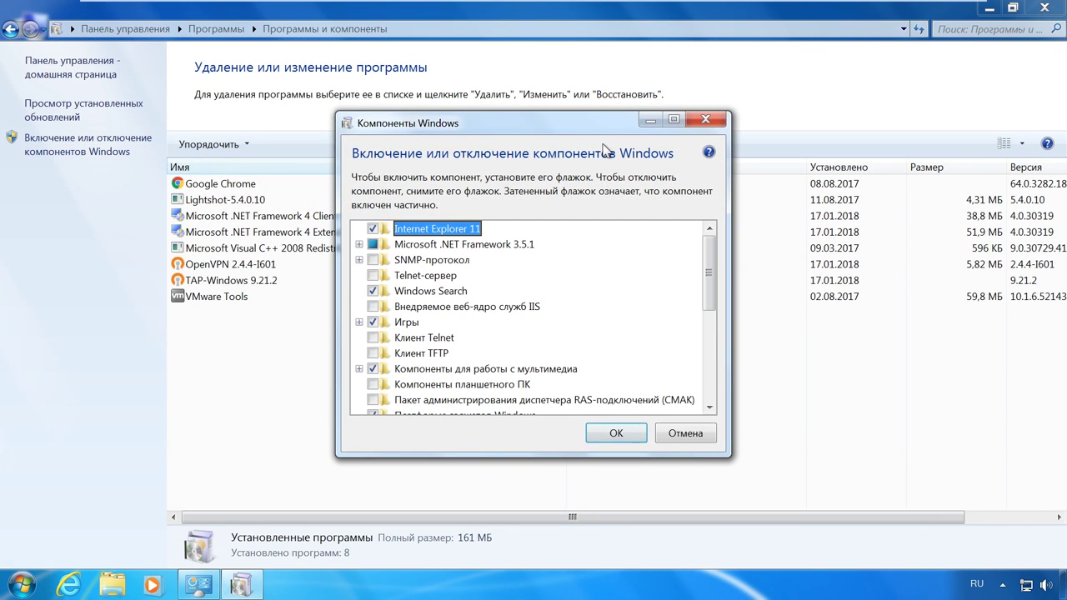
pyautogui.click(373, 385)
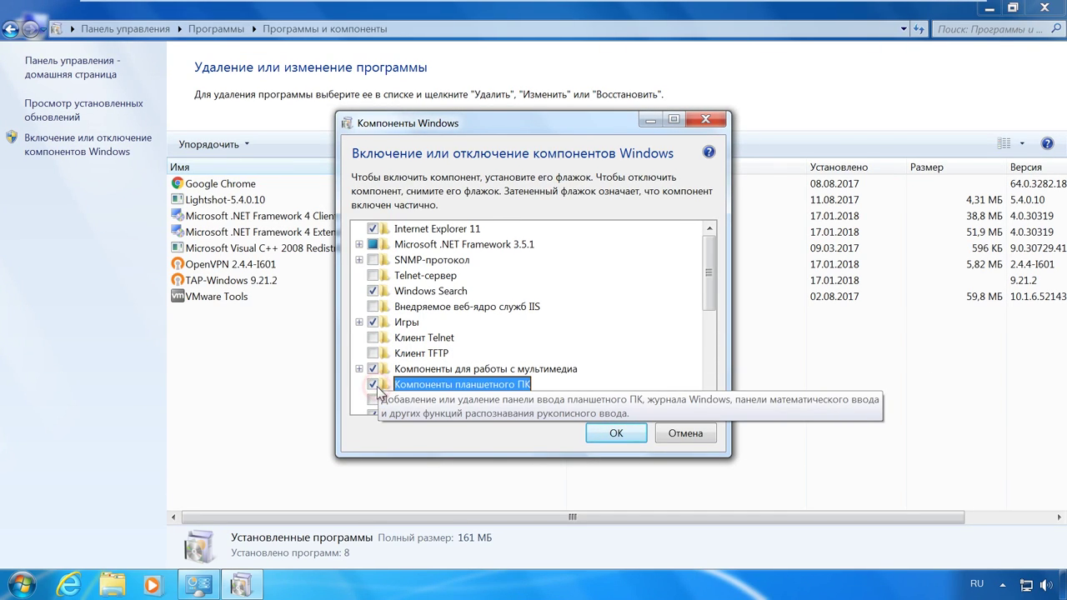
pyautogui.click(639, 441)
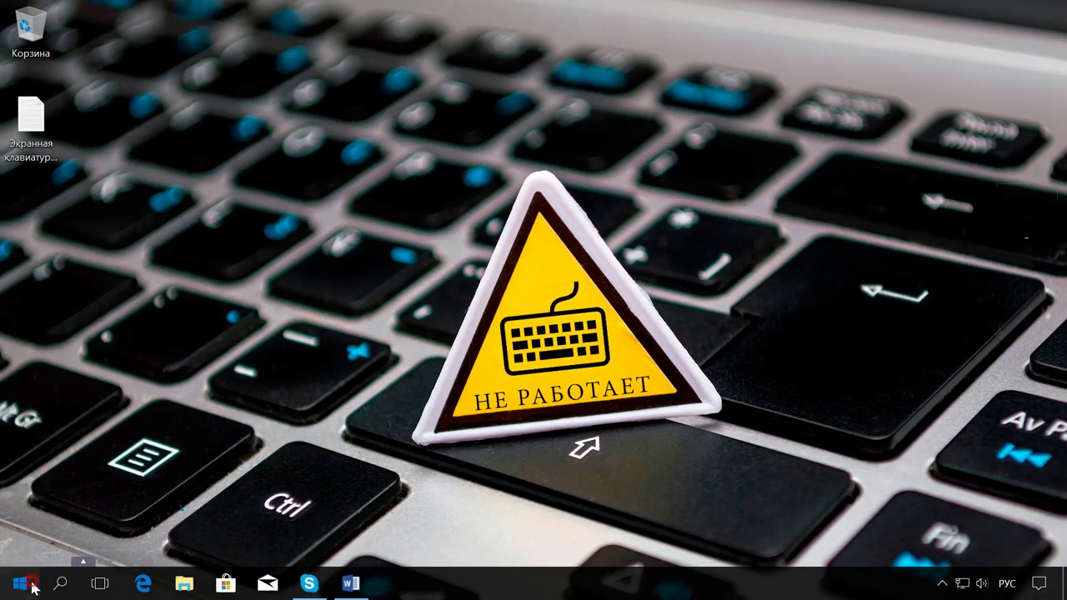
# On Windows 10, turn on Включение экранной клавиатуры in the Клавиатура settings of Специальные возможности.
pyautogui.click(20, 584)
pyautogui.click(19, 503)
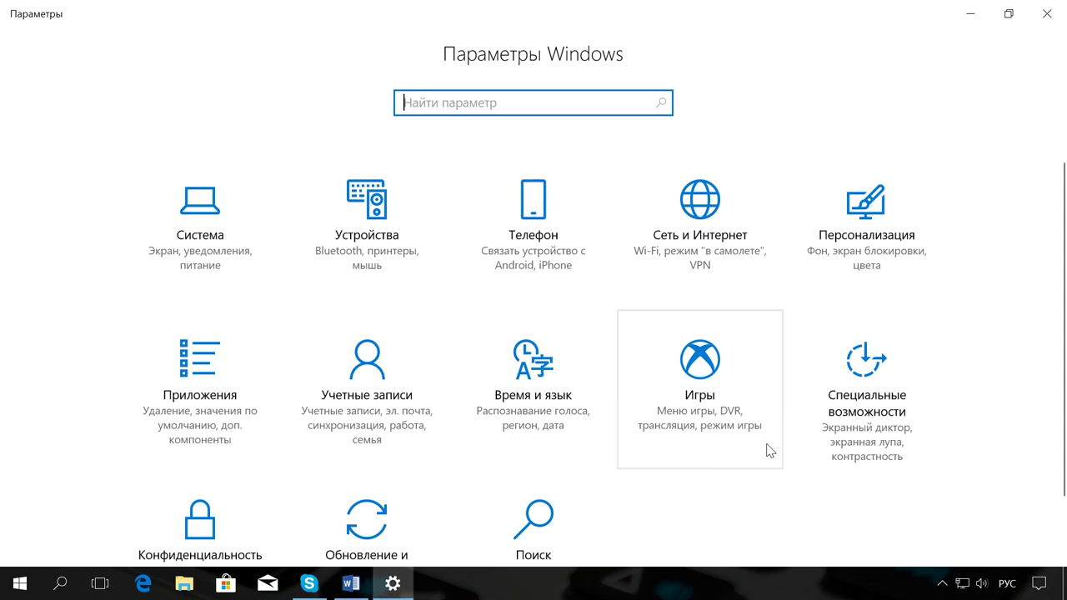
pyautogui.scroll(-1, 792, 400)
pyautogui.click(887, 338)
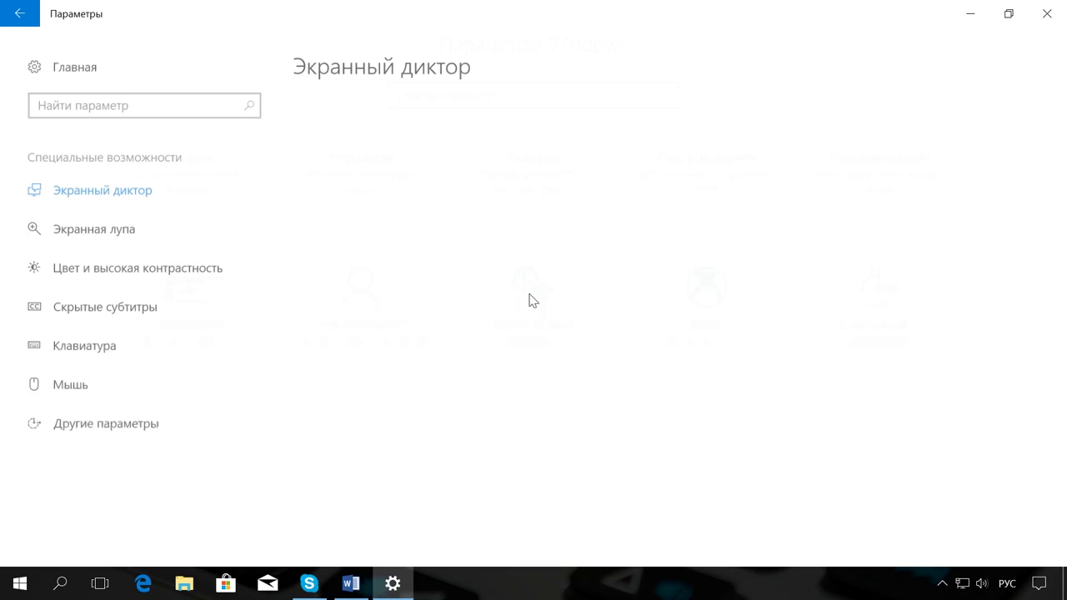
pyautogui.click(48, 332)
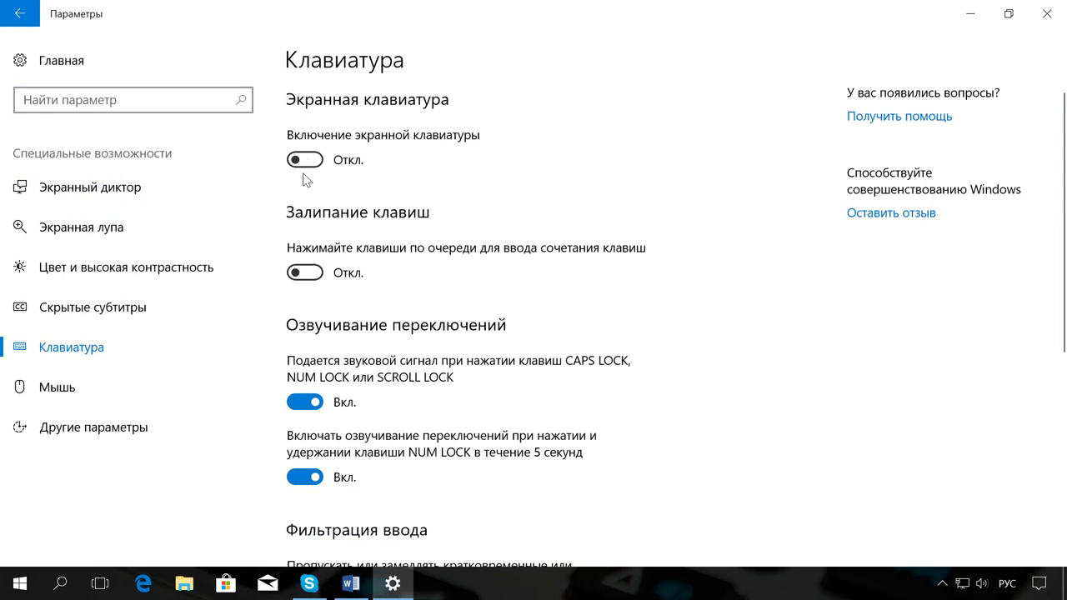
pyautogui.click(306, 159)
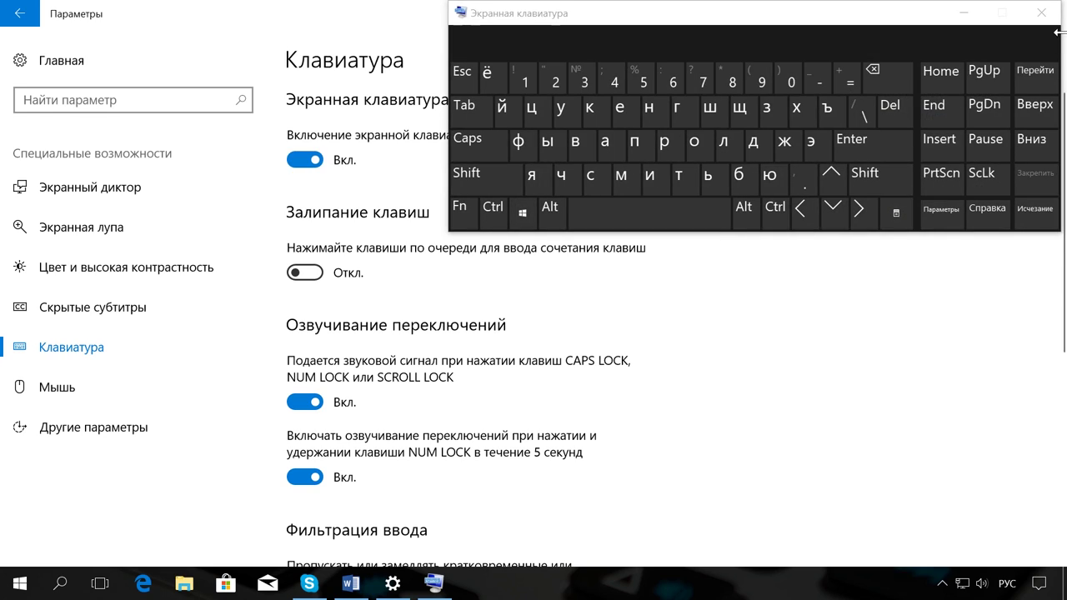
# Close the on-screen keyboard and the settings window, and relaunch the keyboard by running the osk command.
pyautogui.click(1042, 12)
pyautogui.click(1048, 12)
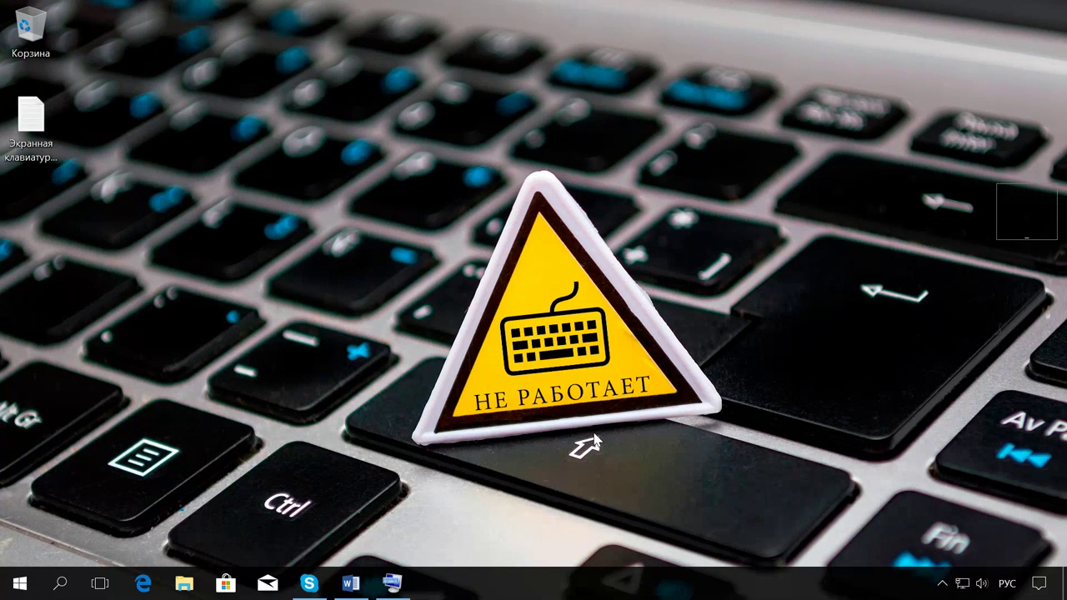
pyautogui.press('super+r')
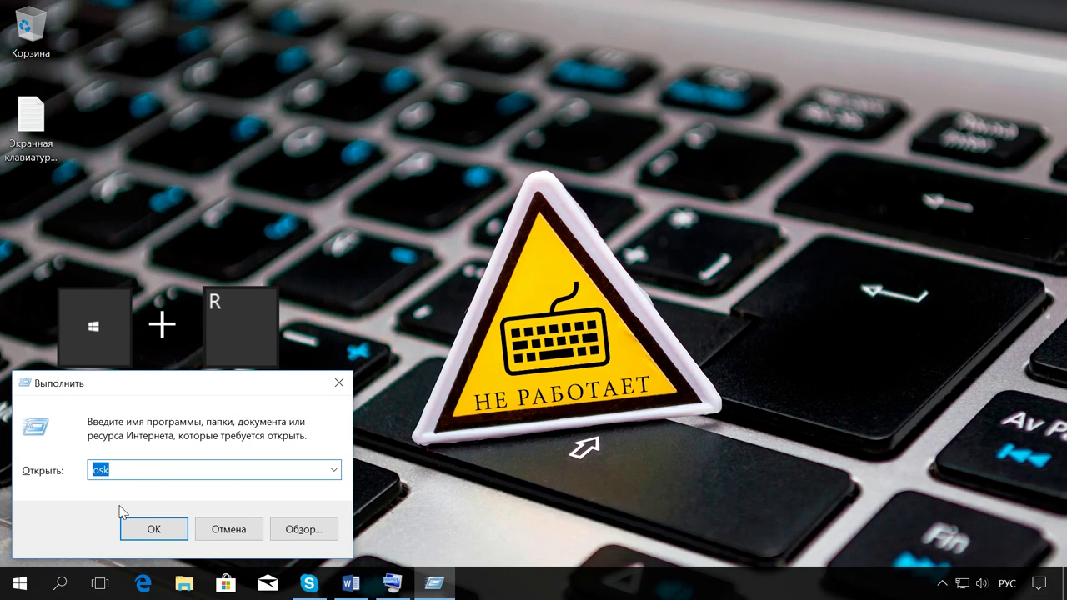
pyautogui.click(157, 528)
# Turn on Выводить звуковое подтверждение in the on-screen keyboard's options and try the о key.
pyautogui.click(996, 223)
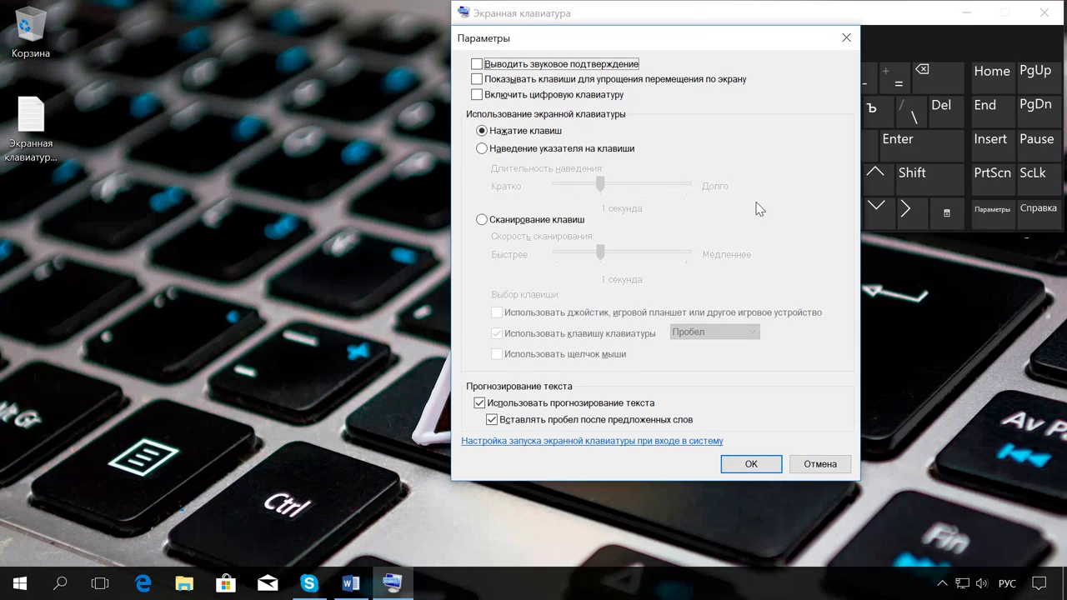
pyautogui.moveTo(538, 43); pyautogui.dragTo(104, 58)
pyautogui.click(43, 78)
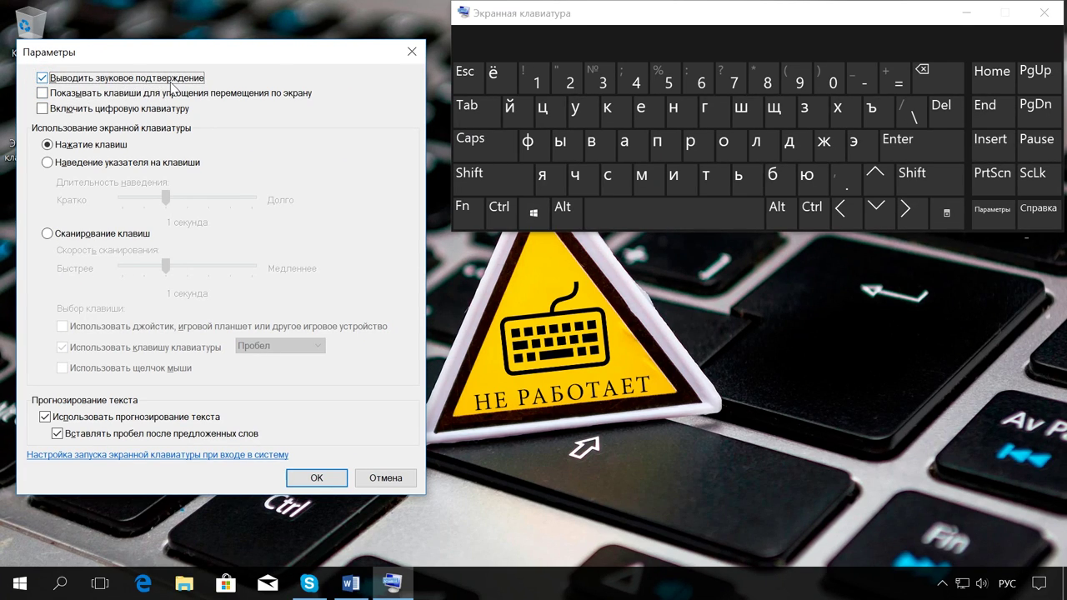
pyautogui.click(726, 152)
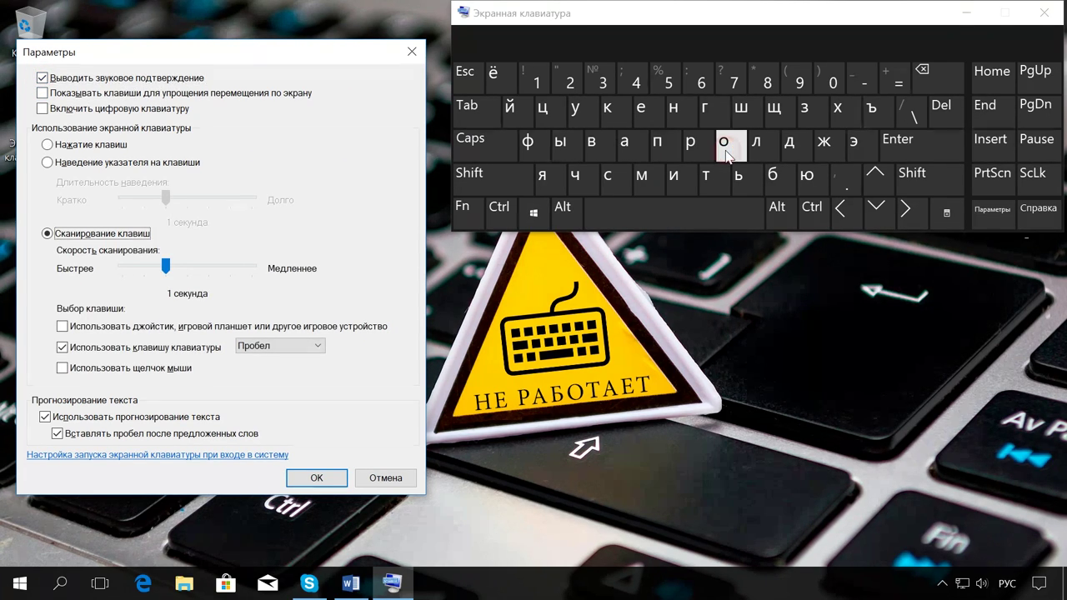
# Enable Показывать клавиши для упрощения перемещения по экрану and Включить цифровую клавиатуру in the keyboard options, applying both.
pyautogui.click(40, 93)
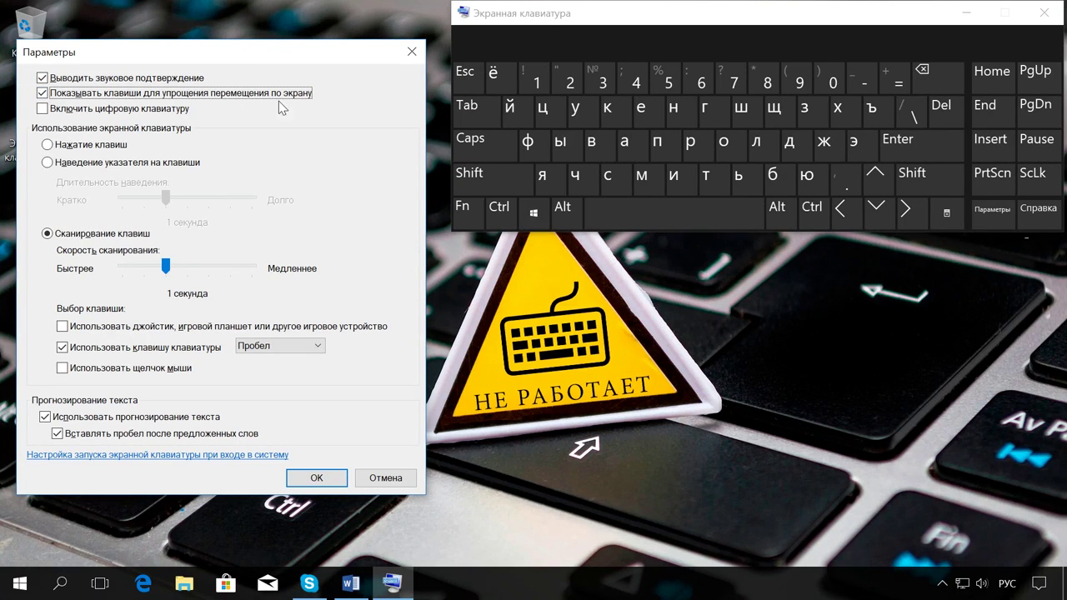
pyautogui.click(313, 478)
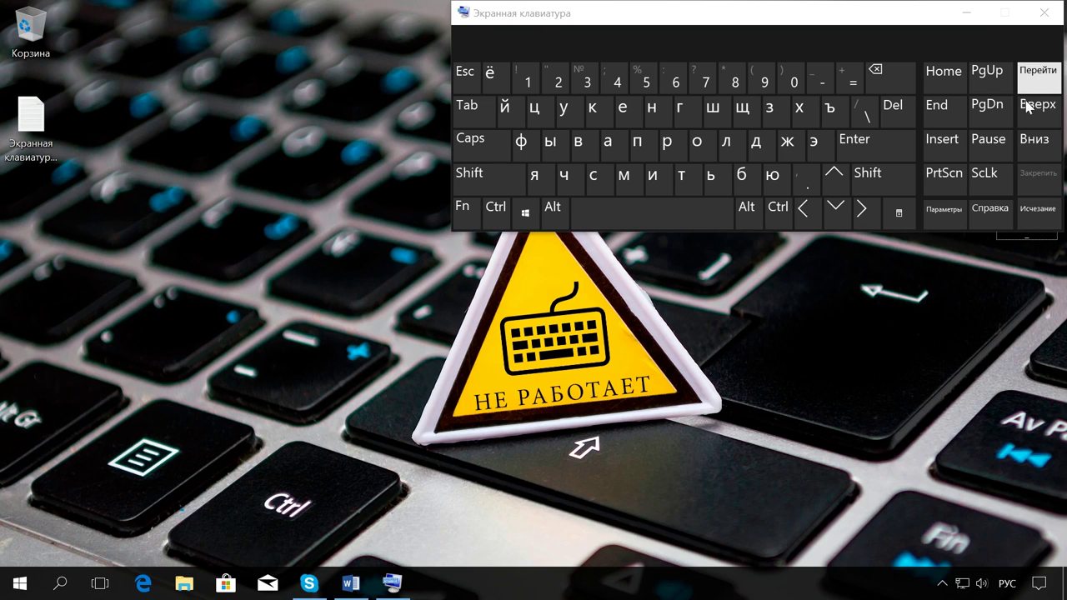
pyautogui.click(949, 216)
pyautogui.click(477, 94)
pyautogui.click(750, 464)
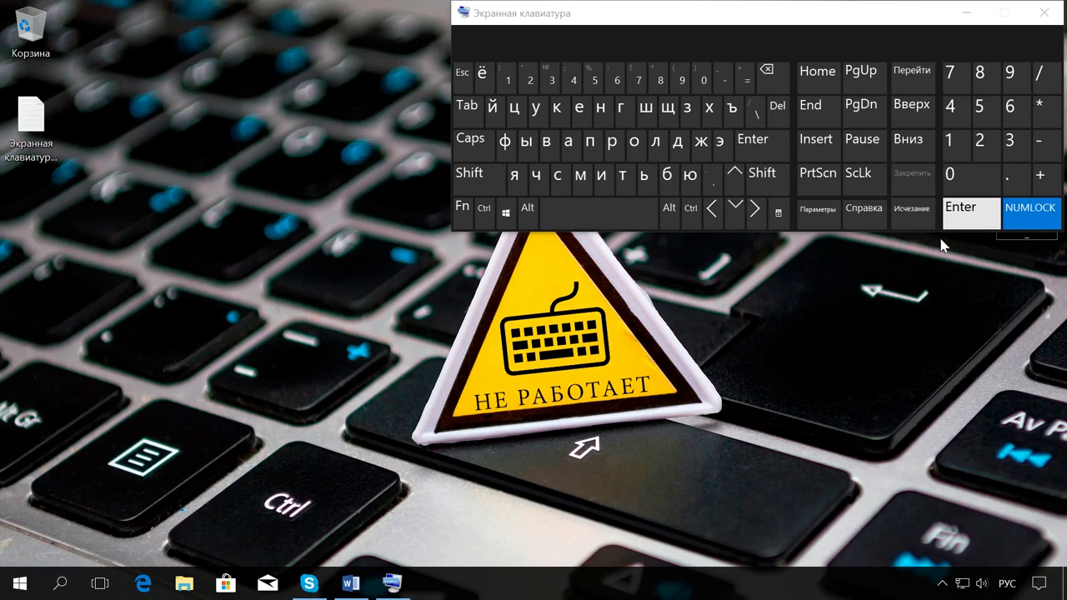
# Select Нажатие клавиш as the usage mode in the on-screen keyboard's options and shift the dialog off the keys.
pyautogui.click(818, 216)
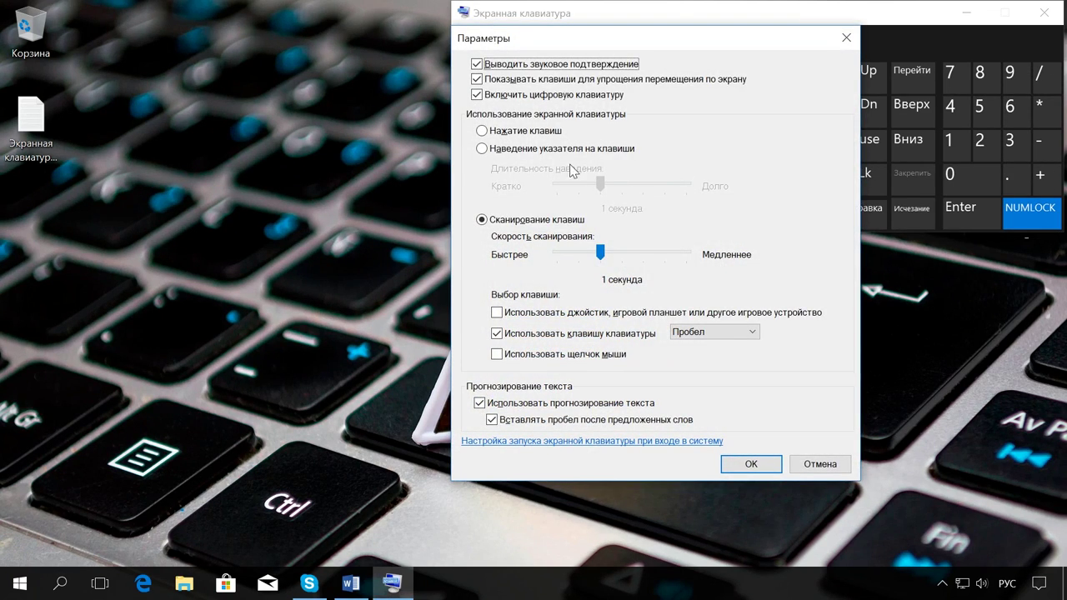
pyautogui.click(497, 134)
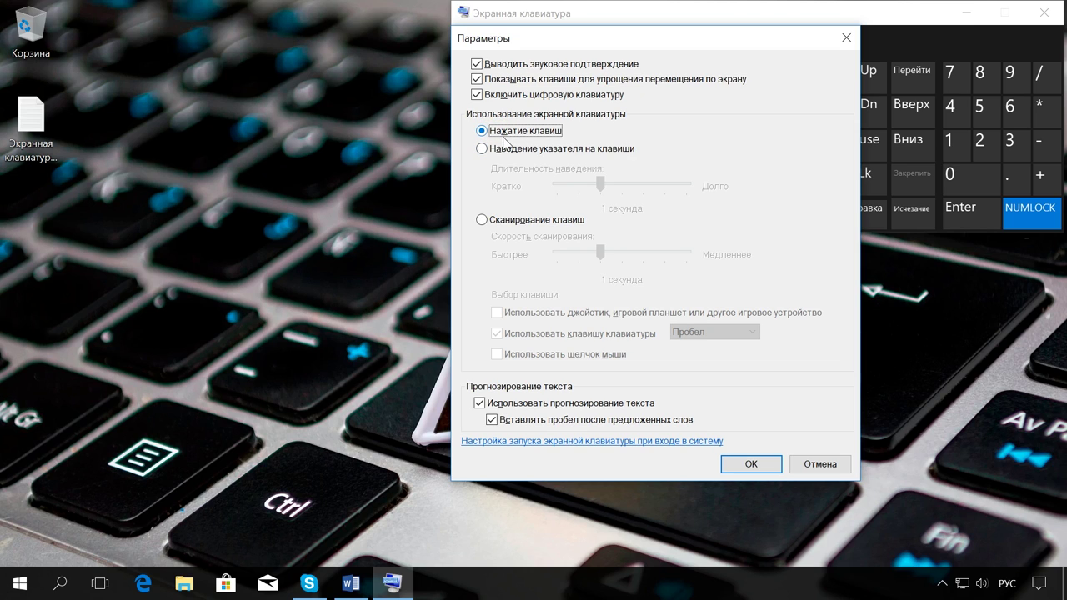
pyautogui.moveTo(658, 43); pyautogui.dragTo(281, 117)
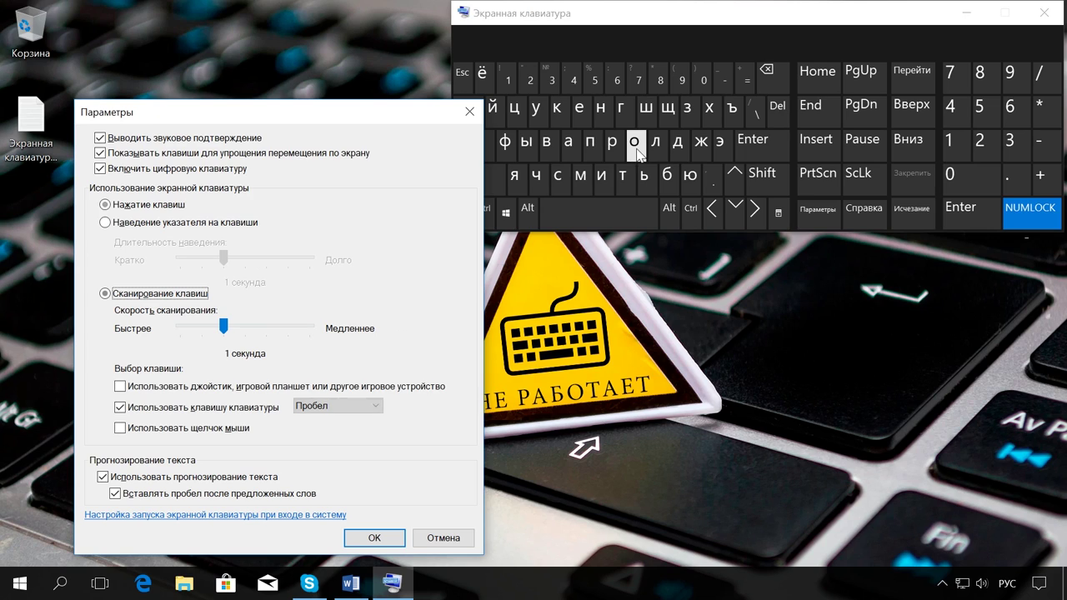
# Apply the Наведение указателя на клавиши mode and enter the letter о by resting the pointer on it.
pyautogui.click(122, 224)
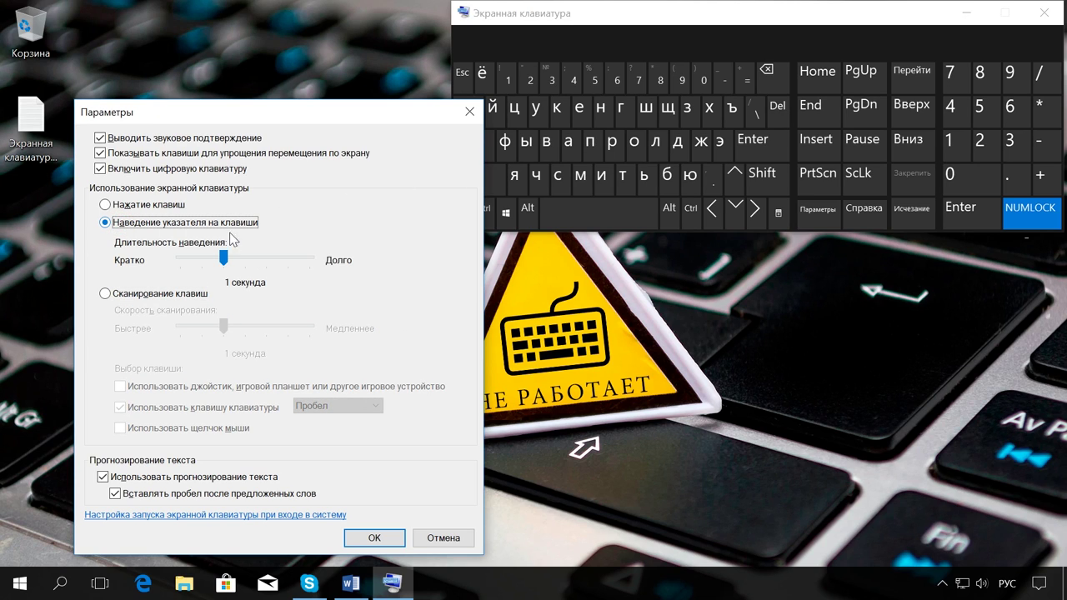
pyautogui.click(374, 538)
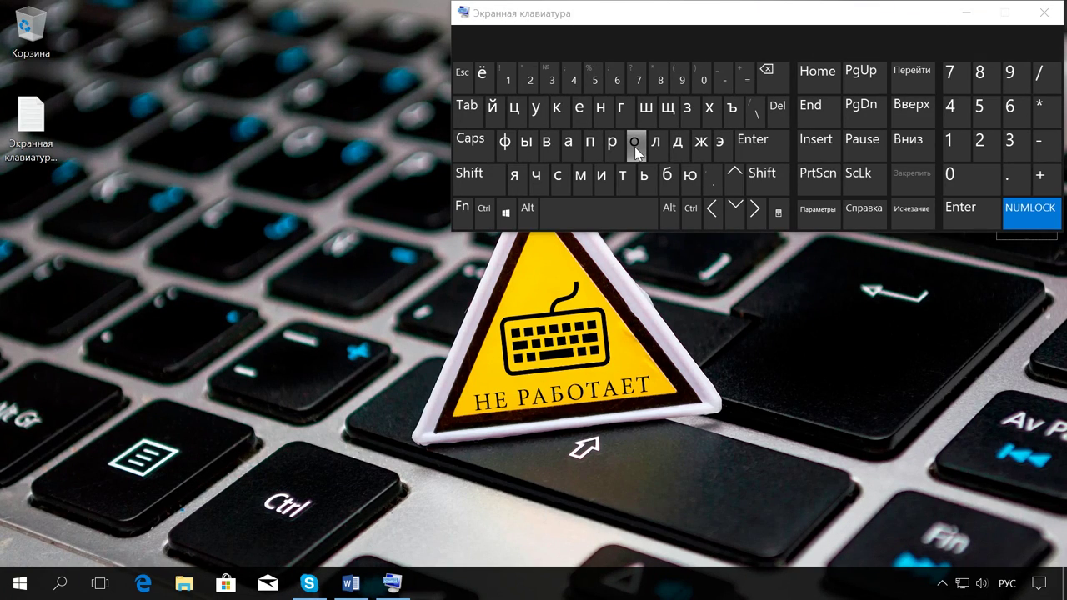
pyautogui.moveTo(634, 147)
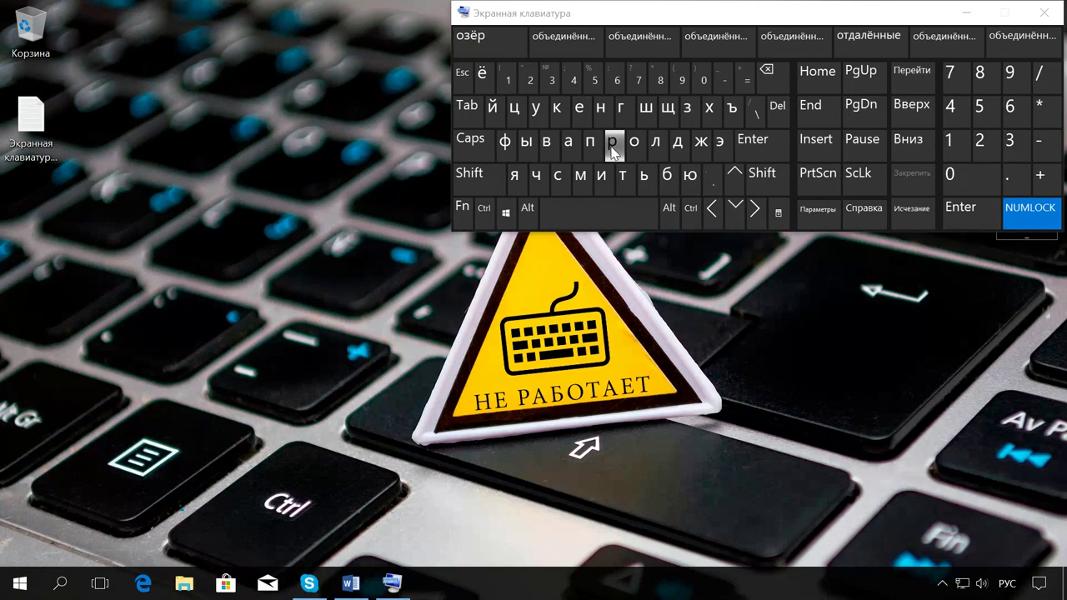
# Set the on-screen keyboard to Сканирование клавиш with Пробел as the selection key, and try selecting during the scan.
pyautogui.moveTo(818, 209)
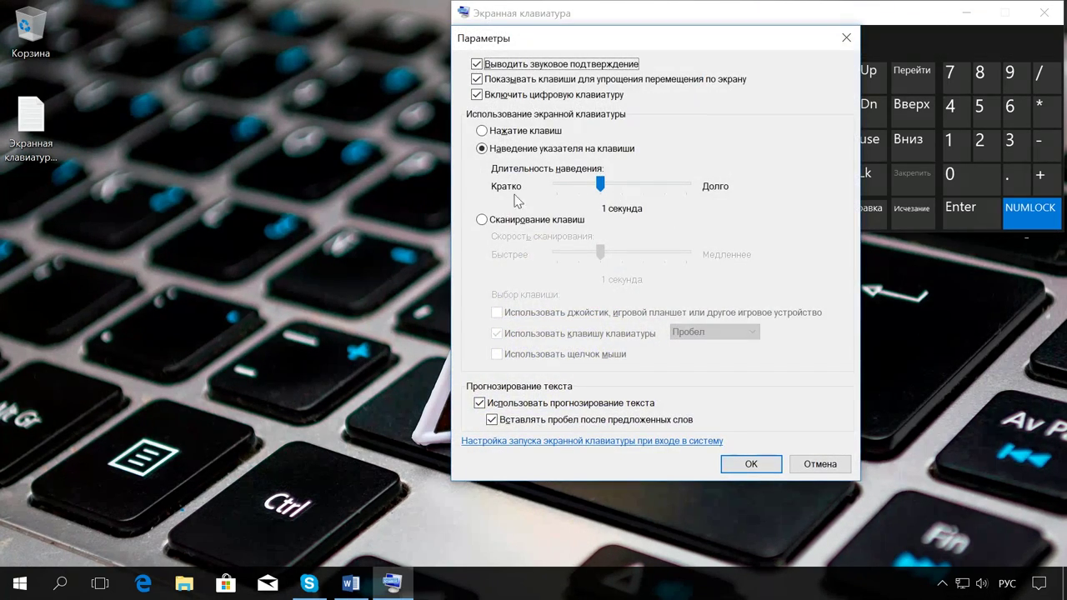
pyautogui.click(499, 221)
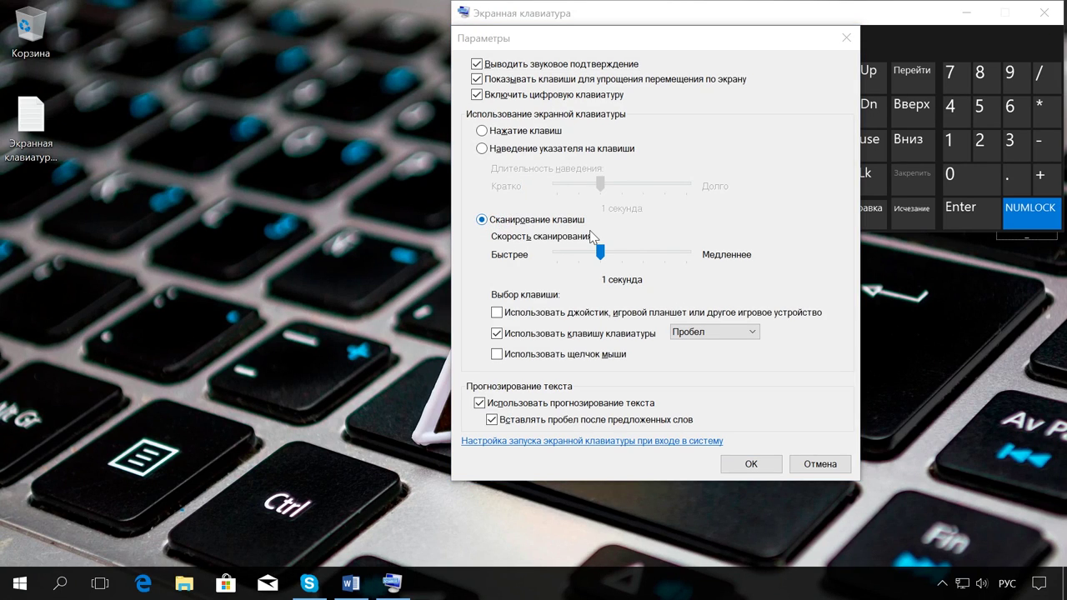
pyautogui.moveTo(642, 46); pyautogui.dragTo(209, 69)
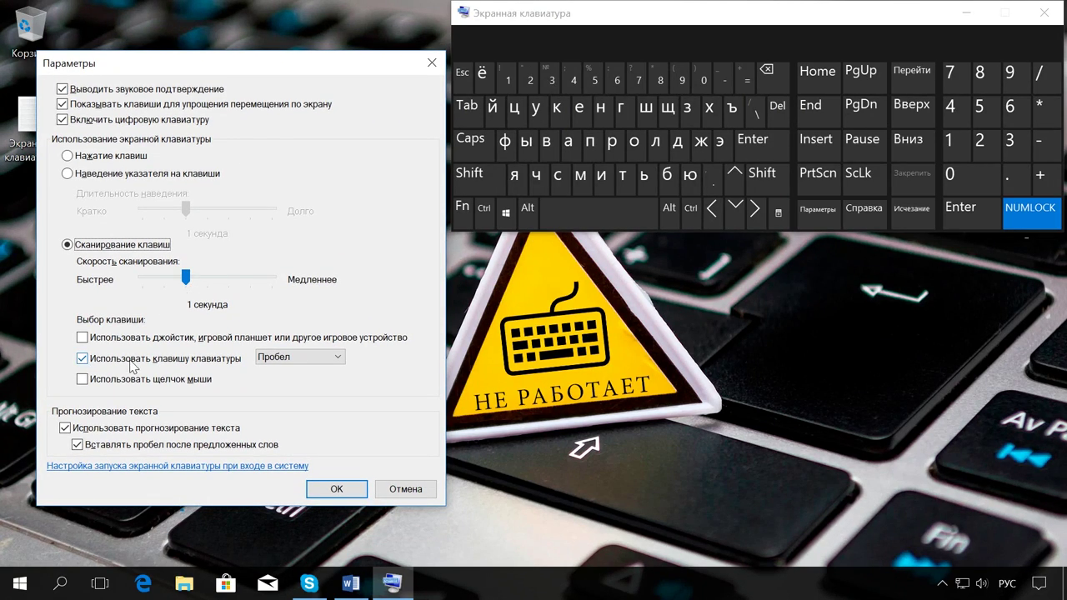
pyautogui.click(340, 359)
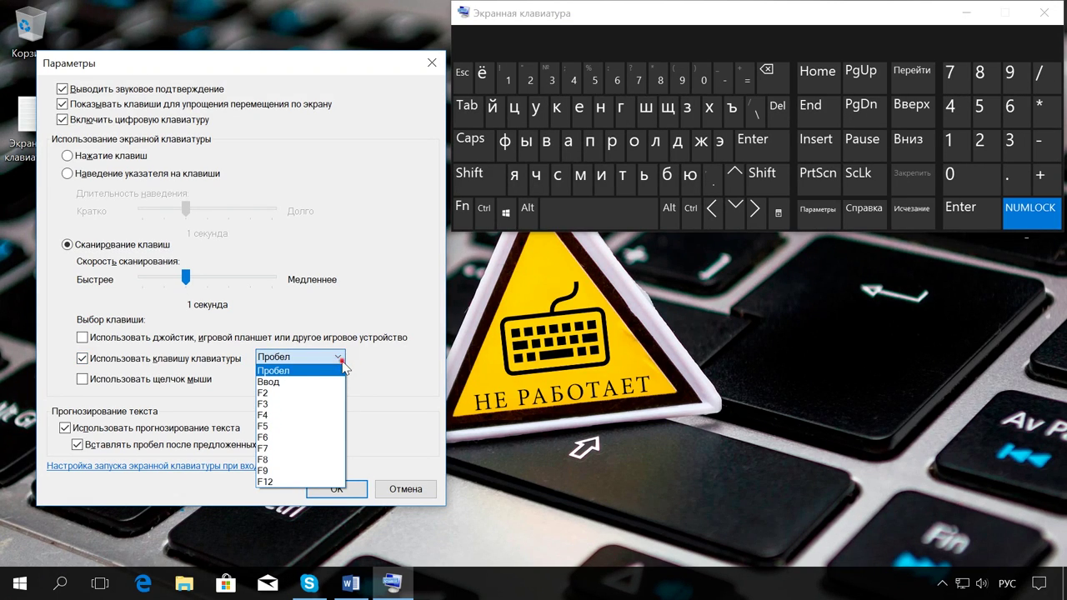
pyautogui.click(342, 361)
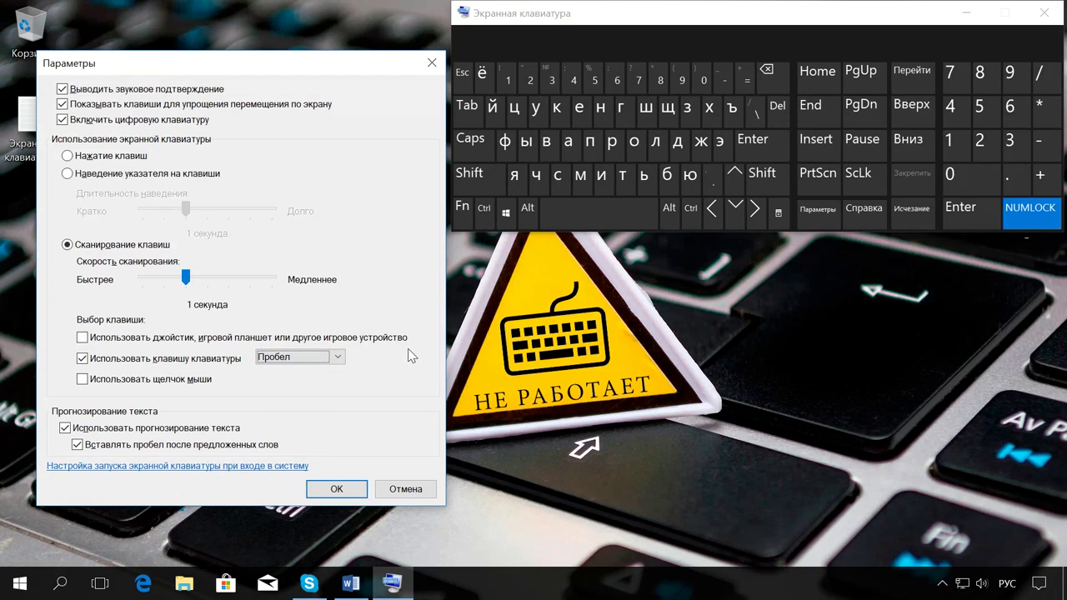
pyautogui.click(336, 488)
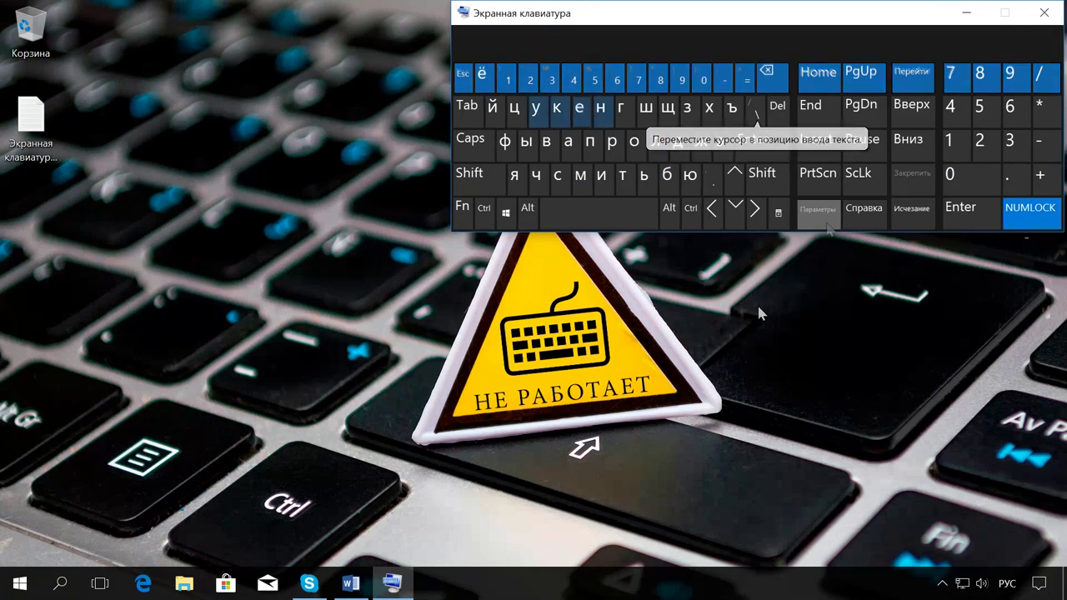
pyautogui.press('space')
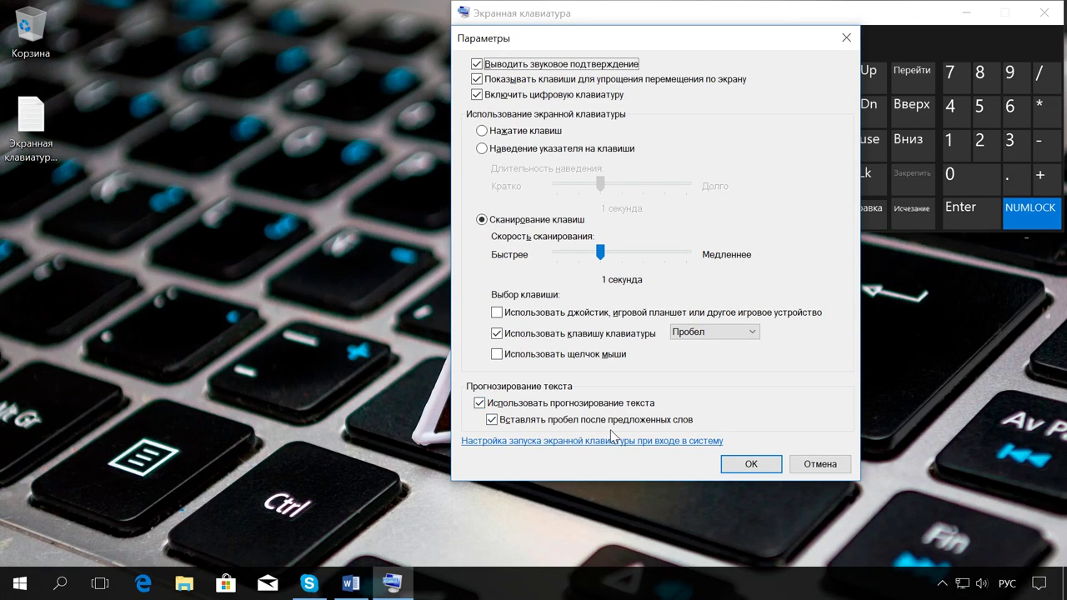
pyautogui.click(752, 464)
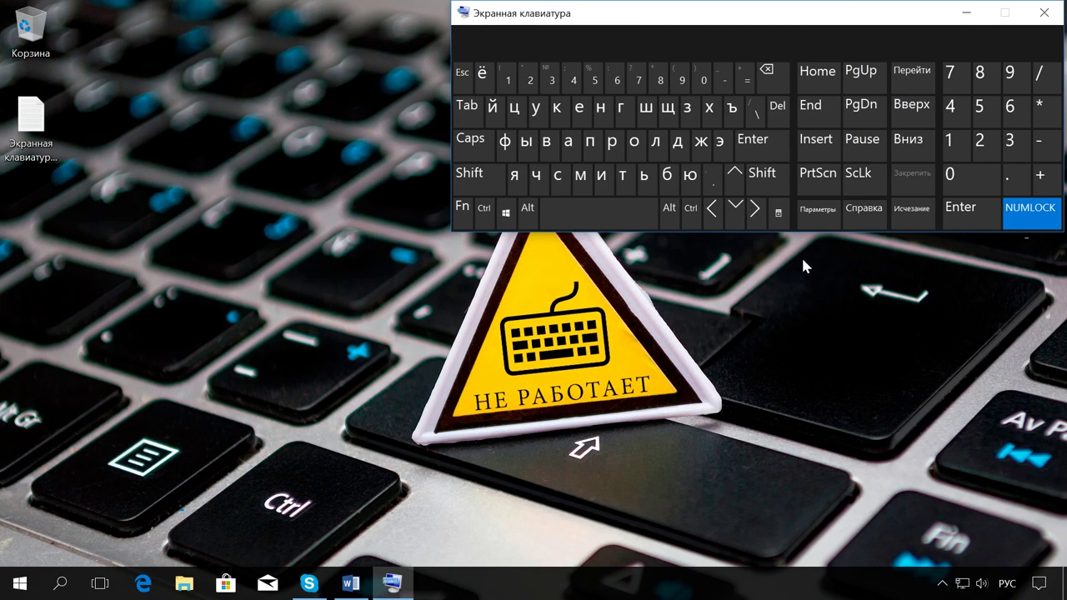
# Show and hide the keyboard's function keys with Fn, and move the keyboard to the lower screen edge and back up.
pyautogui.click(464, 211)
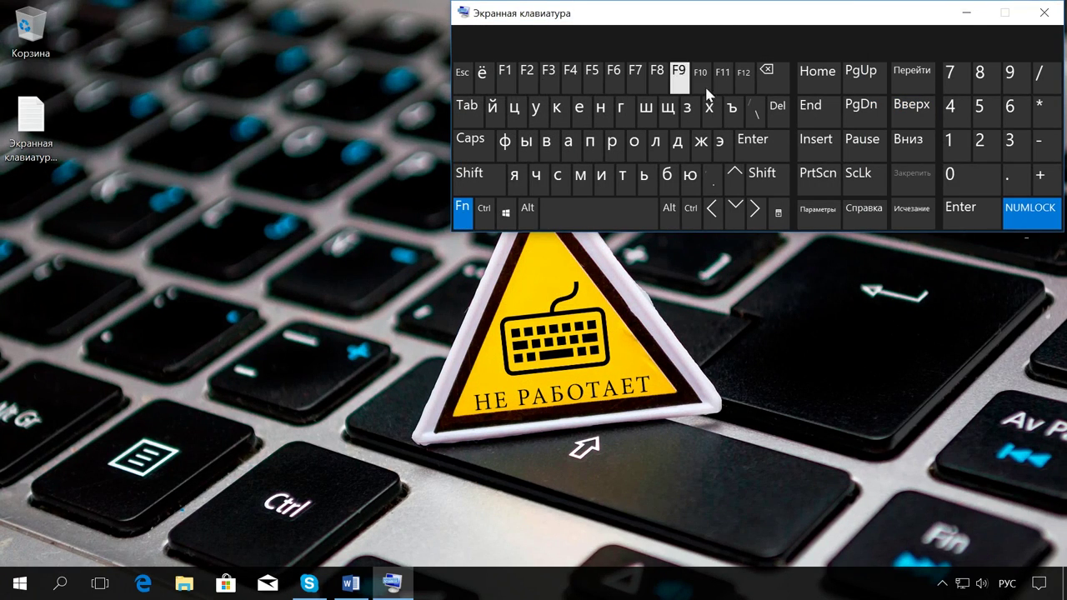
pyautogui.click(464, 215)
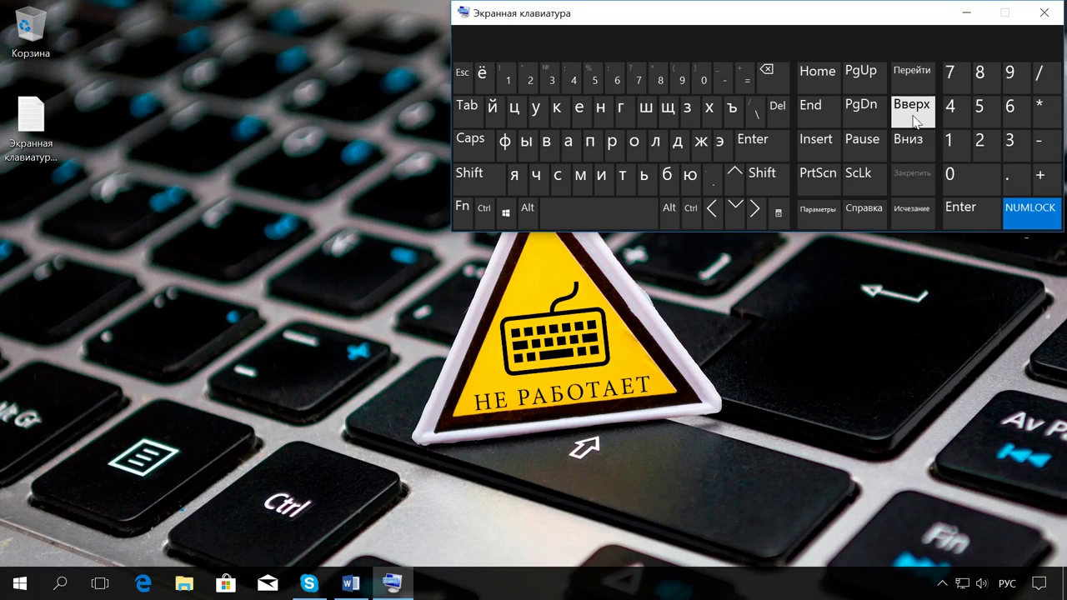
pyautogui.click(910, 142)
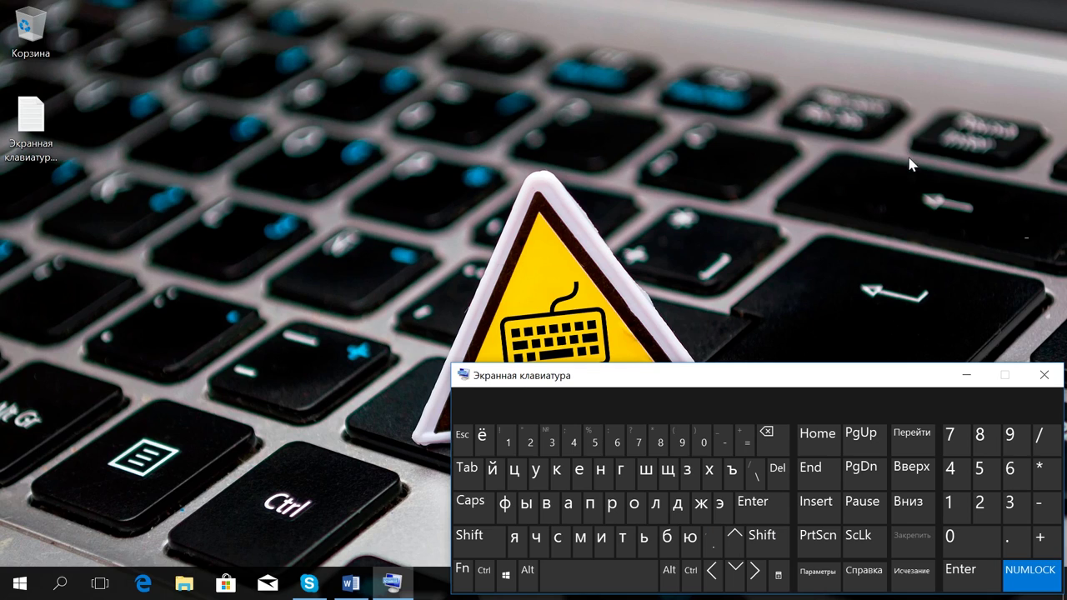
pyautogui.click(922, 483)
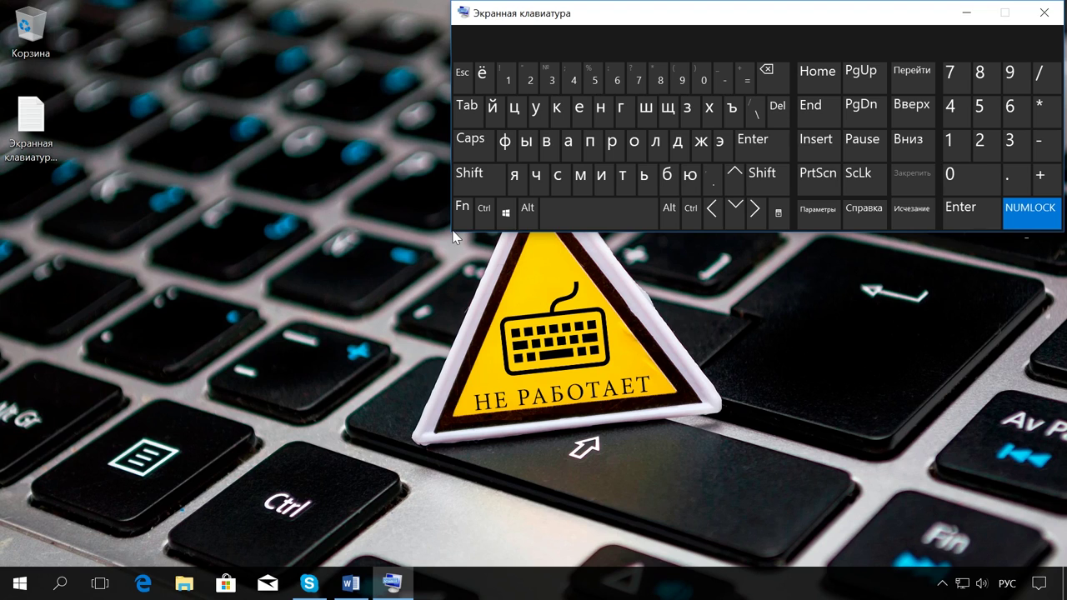
# Widen the on-screen keyboard window, fade it out with Исчезание, and bring it back into view.
pyautogui.moveTo(448, 232); pyautogui.dragTo(380, 242)
pyautogui.click(917, 213)
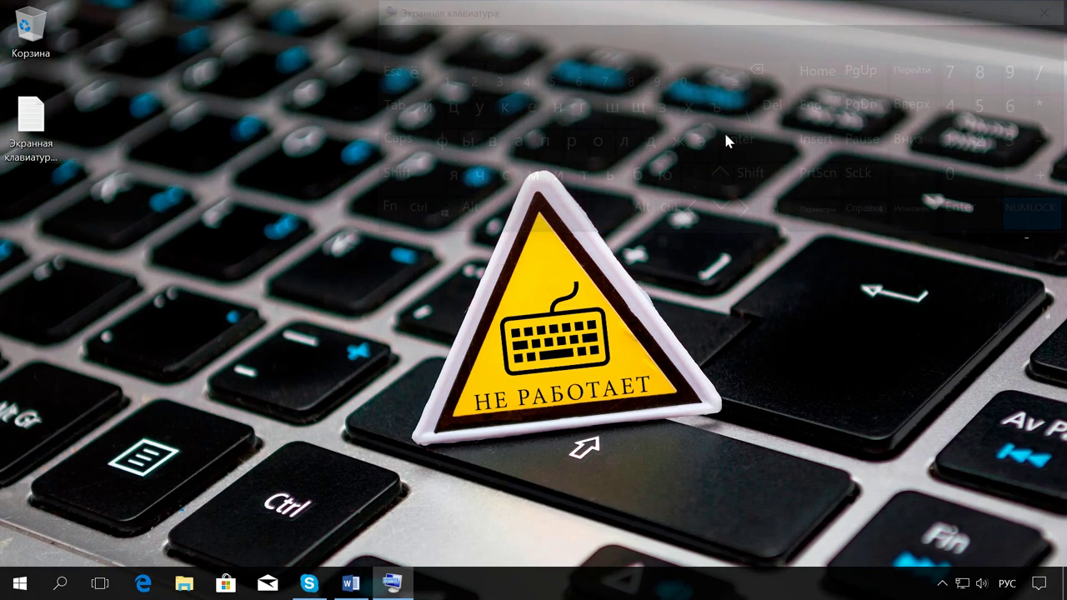
pyautogui.moveTo(917, 221)
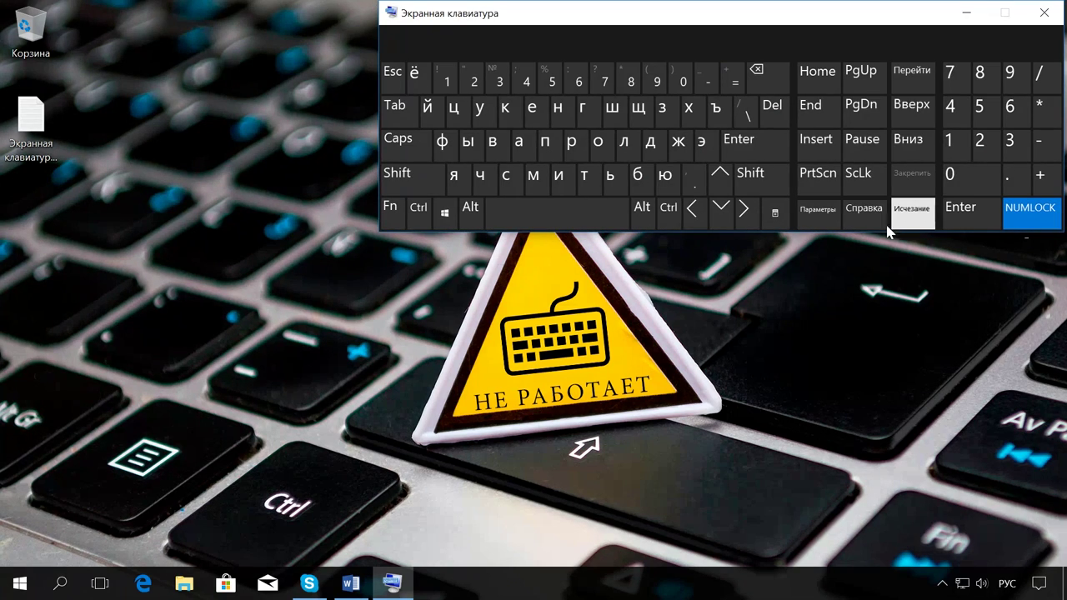
# Close the on-screen keyboard, find Панель управления through Windows search, and open Центр специальных возможностей.
pyautogui.click(1043, 14)
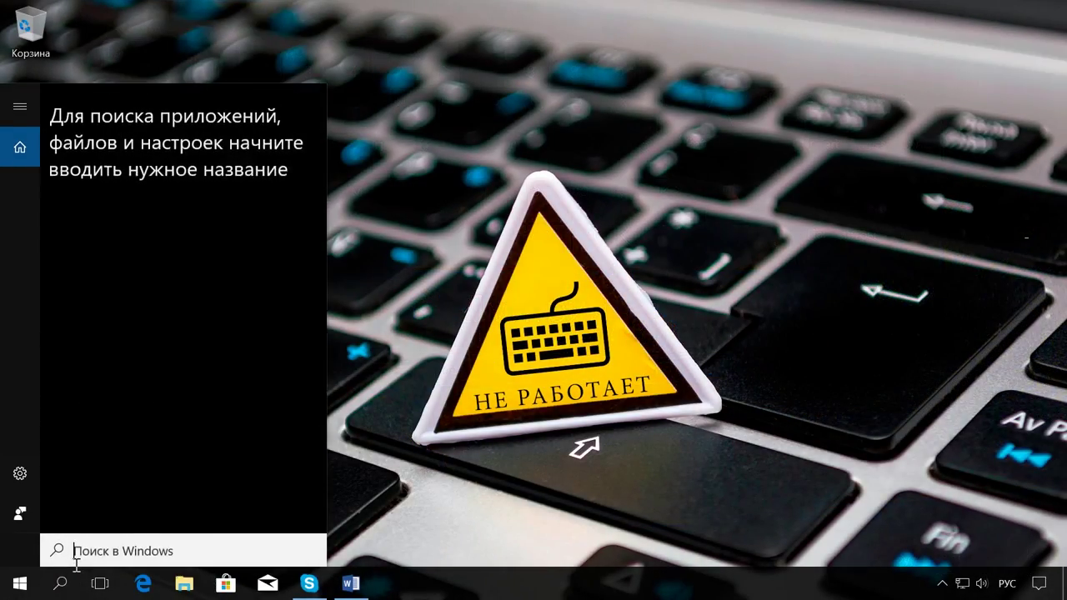
pyautogui.write('пане')
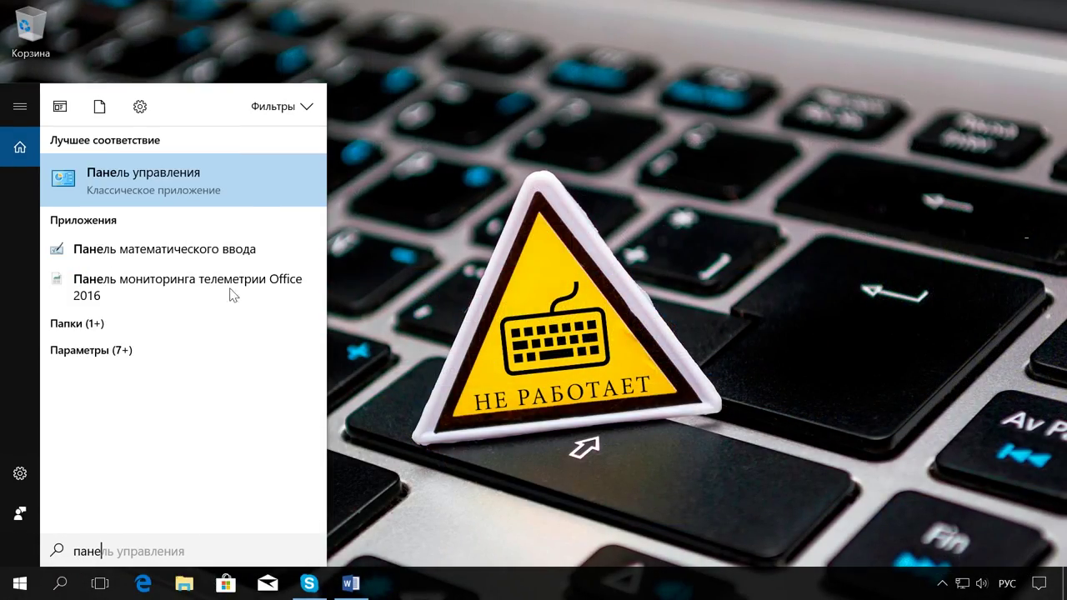
pyautogui.click(253, 179)
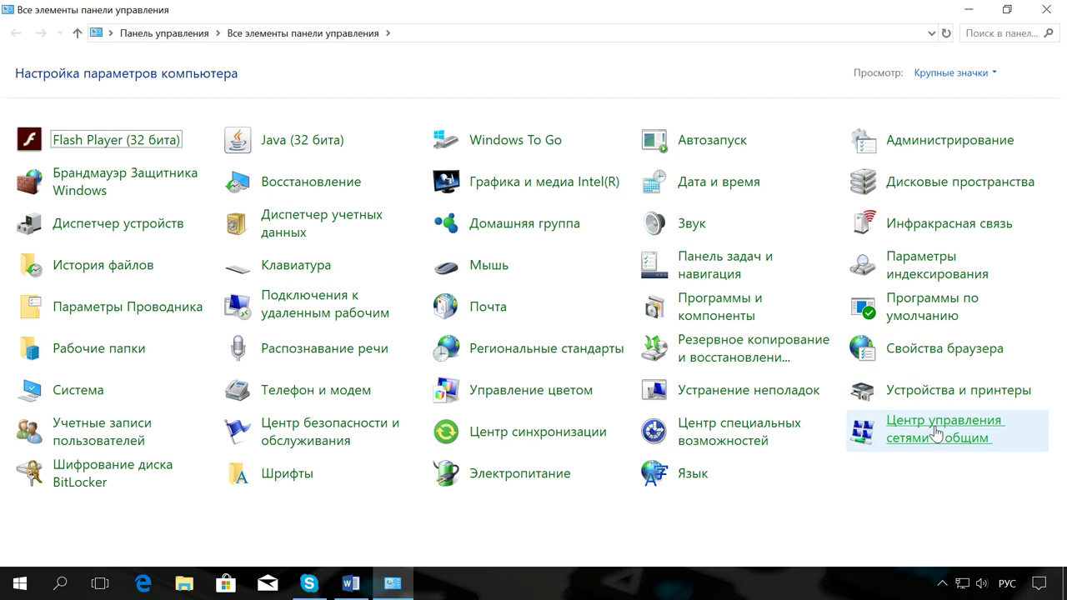
pyautogui.click(755, 439)
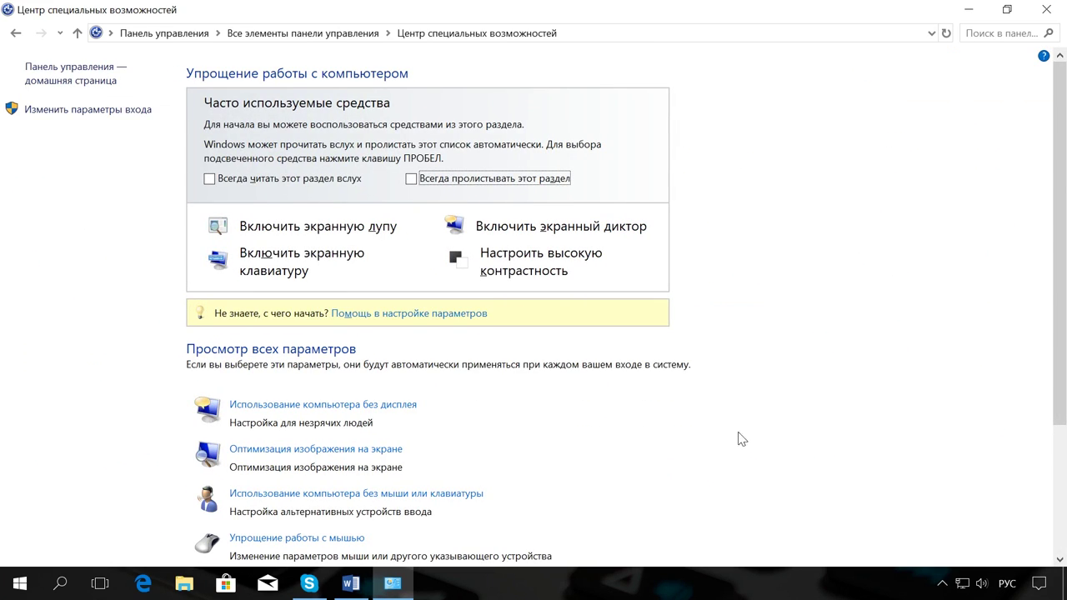
# Turn on the on-screen keyboard in the Использование компьютера без мыши или клавиатуры settings and save the change.
pyautogui.scroll(-1, 400, 455)
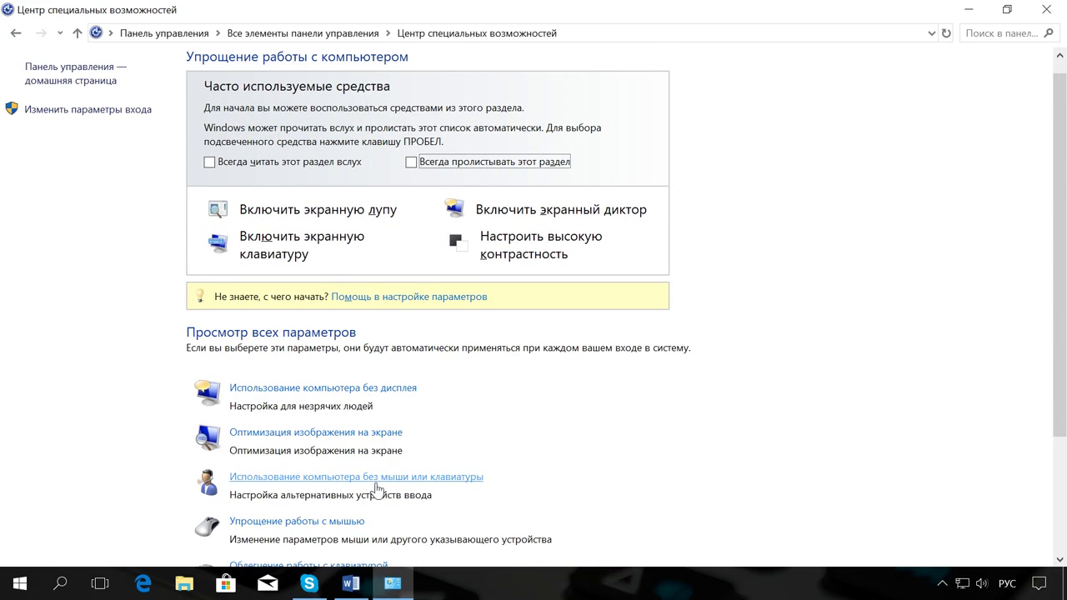
pyautogui.click(409, 482)
pyautogui.click(317, 150)
pyautogui.click(592, 548)
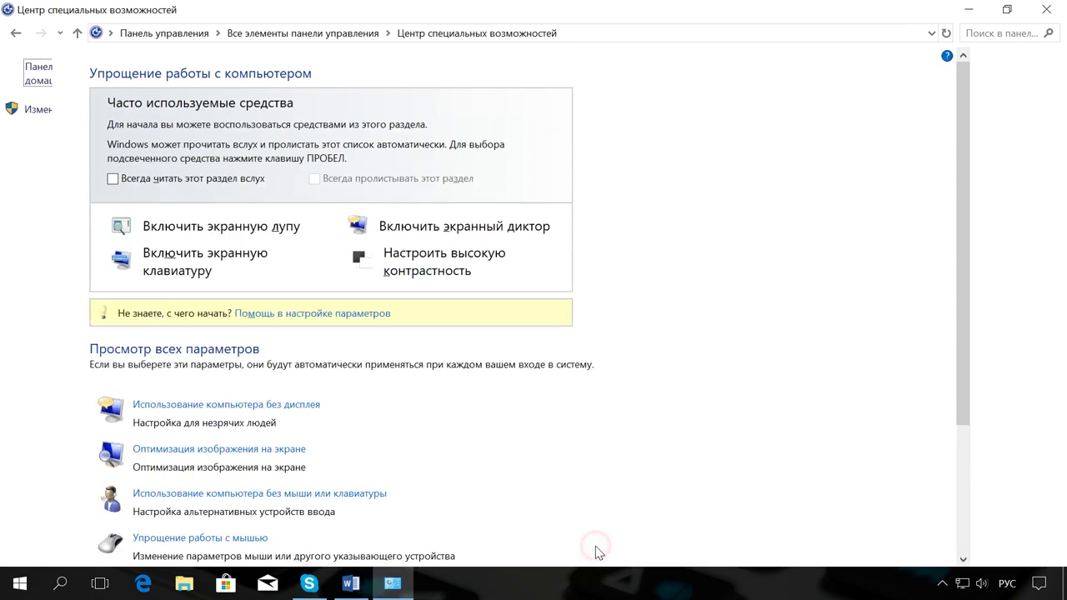
# Minimize the on-screen keyboard and, in the sign-in settings, enable Ввод текста без клавиатуры (экранная клавиатура) for При входе.
pyautogui.click(961, 8)
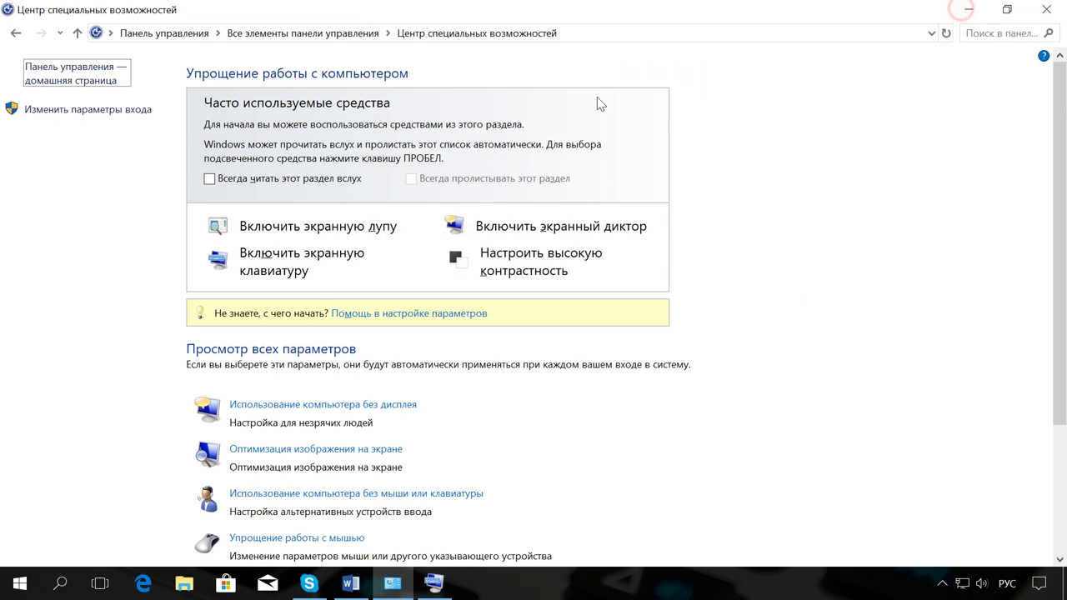
pyautogui.click(102, 113)
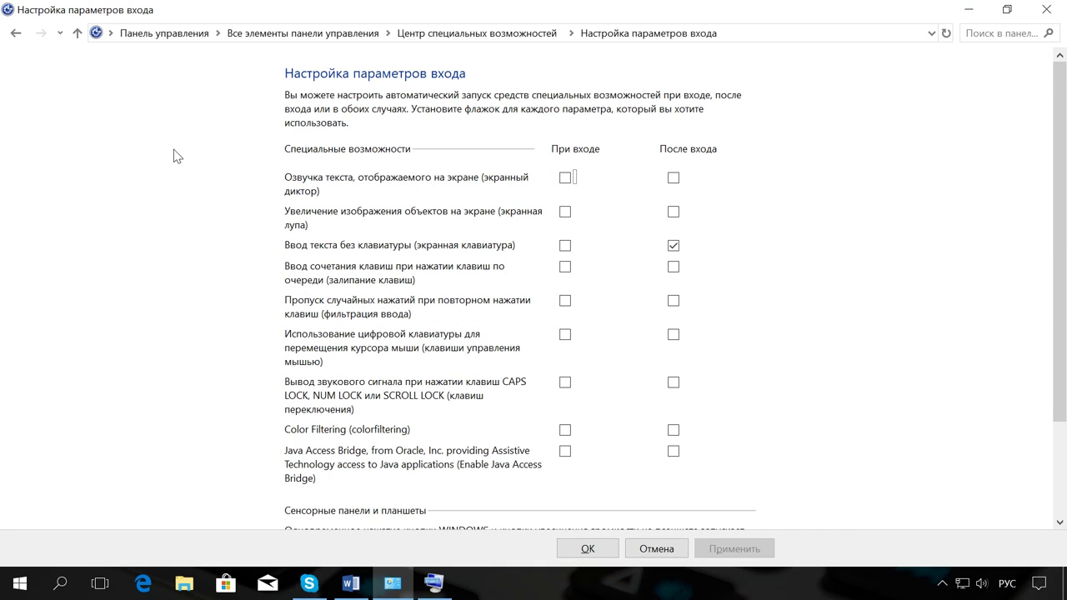
pyautogui.click(563, 247)
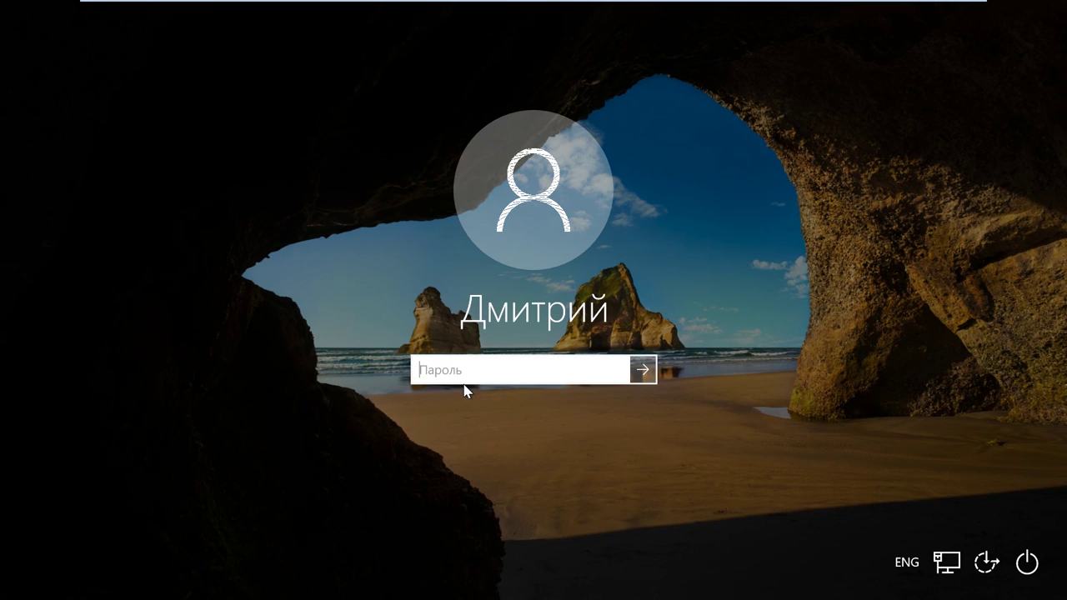
# Launch Экранная клавиатура from the sign-in screen's accessibility options, enter the account password with it, and sign in.
pyautogui.click(994, 573)
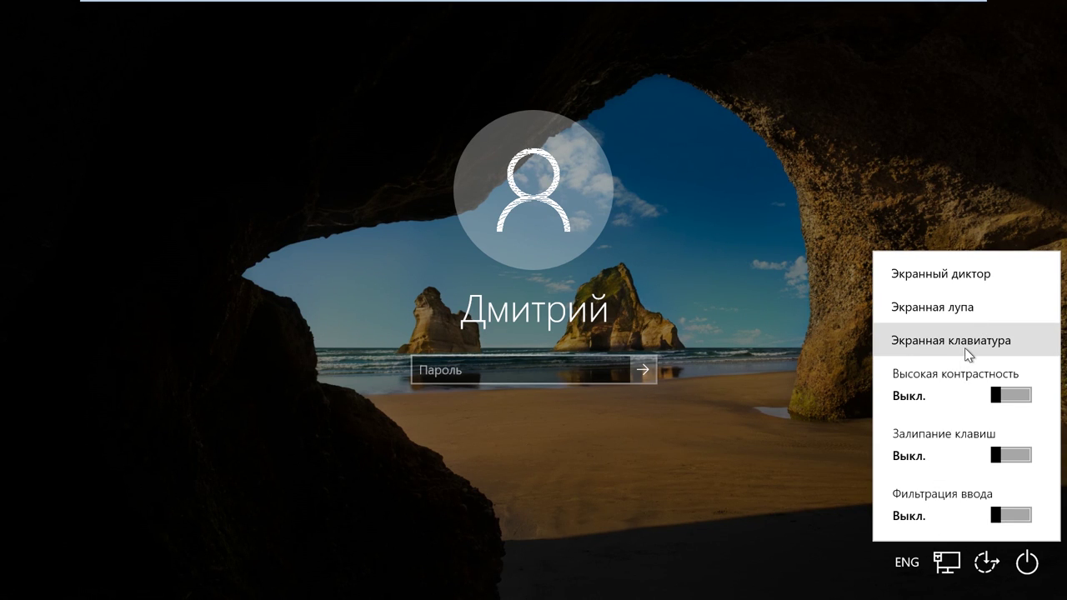
pyautogui.click(966, 348)
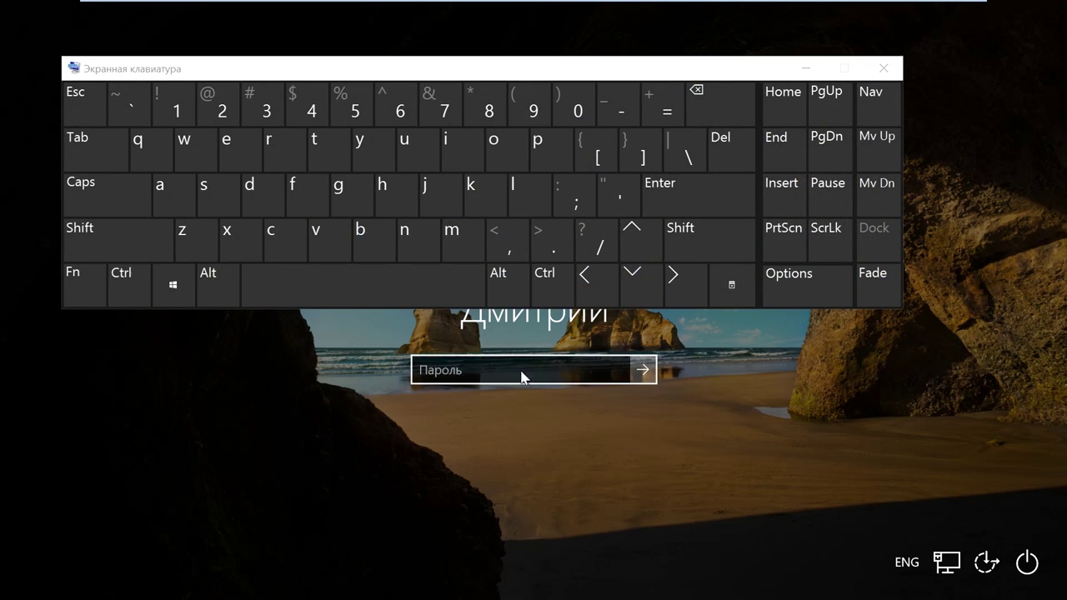
pyautogui.click(522, 369)
pyautogui.click(142, 151)
pyautogui.click(188, 151)
pyautogui.click(228, 148)
pyautogui.click(271, 149)
pyautogui.click(315, 155)
pyautogui.click(367, 148)
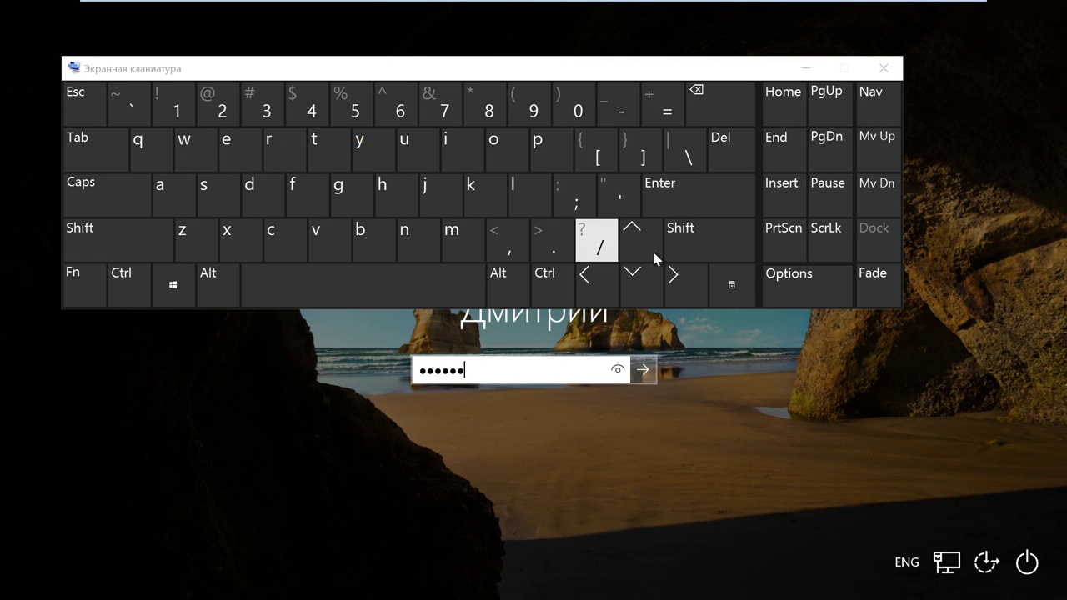
pyautogui.click(644, 370)
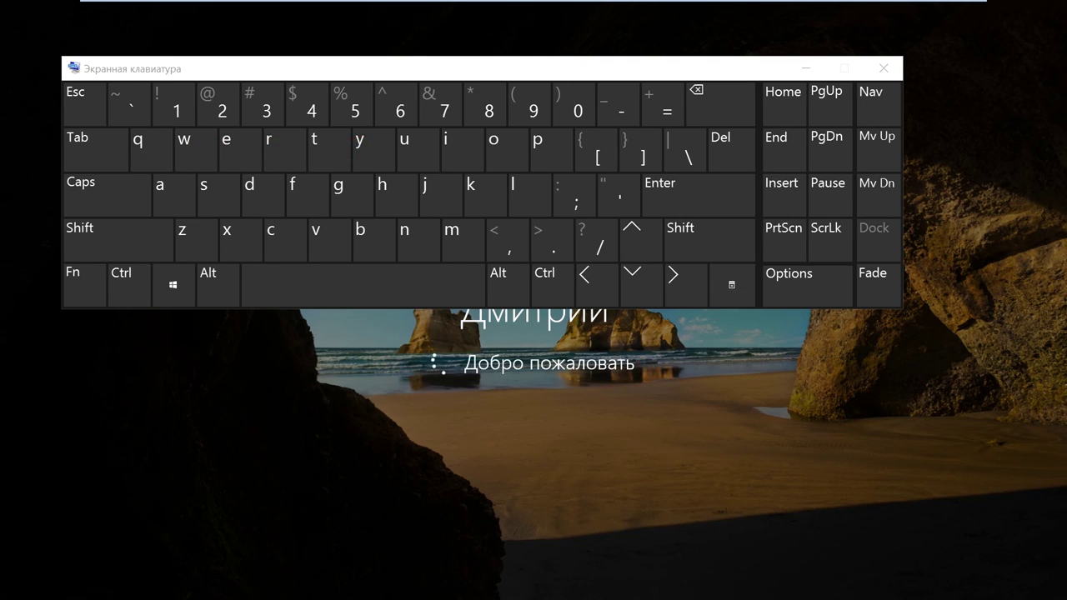